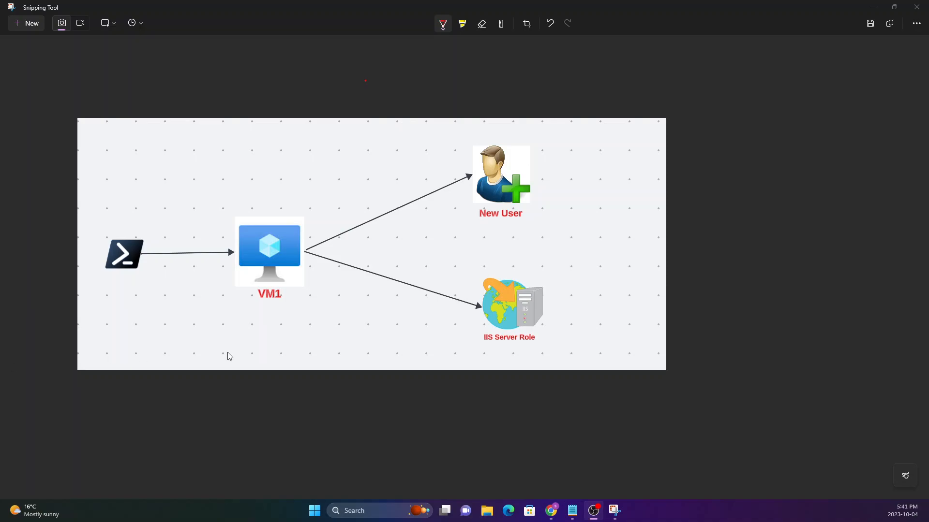
Bracket the VM1 icon on both sides with the red ballpoint pen
{"action": "left_click", "coordinate": [442, 23]}
{"action": "left_click", "coordinate": [442, 23]}
{"action": "left_click_drag", "start_coordinate": [236, 214], "coordinate": [236, 305]}
{"action": "mouse_move", "coordinate": [300, 213]}
{"action": "left_mouse_down"}
{"action": "mouse_move", "coordinate": [319, 220]}
{"action": "mouse_move", "coordinate": [305, 303]}
{"action": "left_mouse_up"}
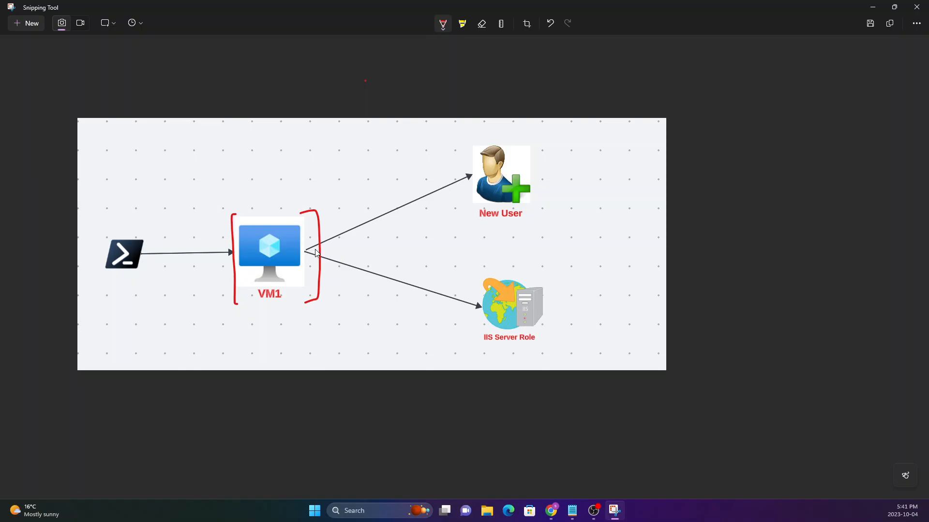
Draw an upward red arrow from the VM1 icon and handwrite an underlined "SSH" above it
{"action": "mouse_move", "coordinate": [272, 218]}
{"action": "left_mouse_down"}
{"action": "mouse_move", "coordinate": [272, 165]}
{"action": "mouse_move", "coordinate": [279, 178]}
{"action": "left_mouse_up"}
{"action": "left_click_drag", "start_coordinate": [261, 134], "coordinate": [249, 156]}
{"action": "mouse_move", "coordinate": [265, 133]}
{"action": "left_mouse_down"}
{"action": "mouse_move", "coordinate": [275, 149]}
{"action": "mouse_move", "coordinate": [281, 129]}
{"action": "mouse_move", "coordinate": [288, 150]}
{"action": "left_mouse_up"}
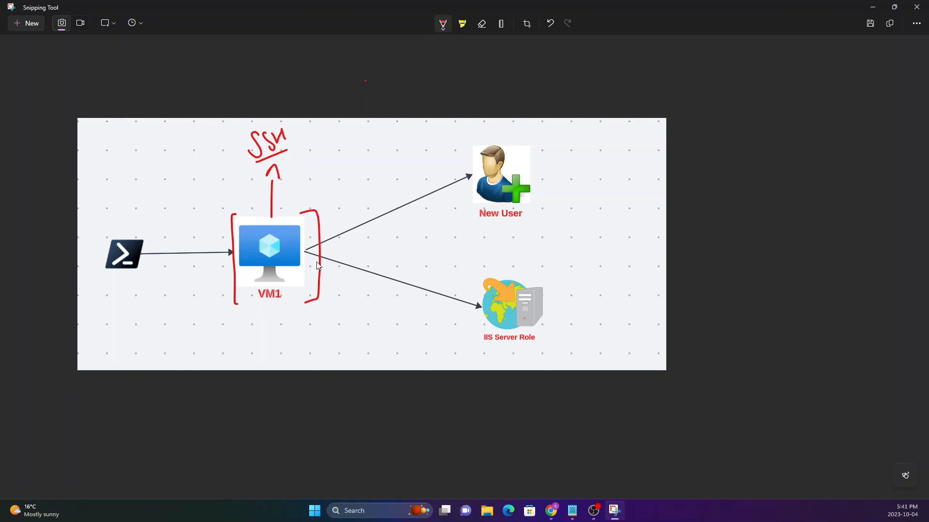
Draw red arrows from VM1 toward New User and IIS Server Role, and mark the IIS label, PowerShell icon and VM1 label
{"action": "mouse_move", "coordinate": [319, 226]}
{"action": "left_mouse_down"}
{"action": "mouse_move", "coordinate": [407, 180]}
{"action": "mouse_move", "coordinate": [402, 191]}
{"action": "left_mouse_up"}
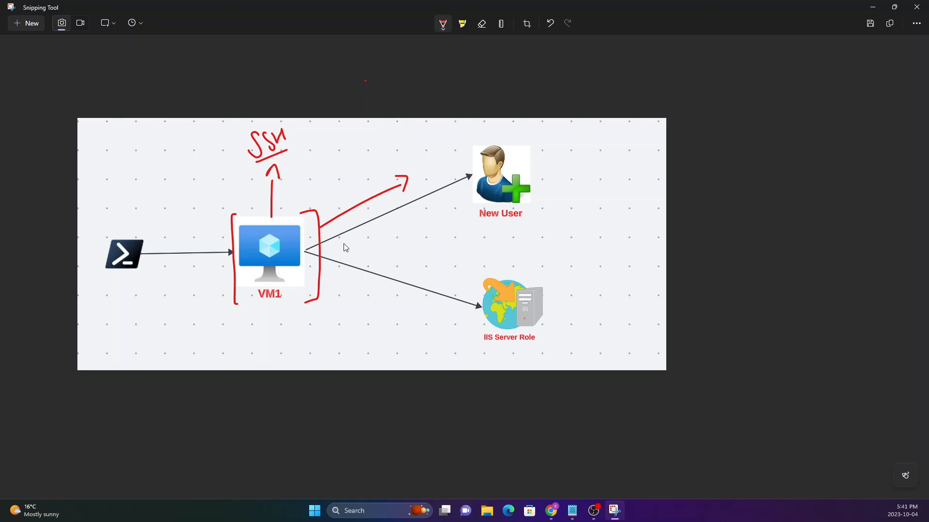
{"action": "mouse_move", "coordinate": [322, 265]}
{"action": "left_mouse_down"}
{"action": "mouse_move", "coordinate": [415, 296]}
{"action": "mouse_move", "coordinate": [407, 307]}
{"action": "left_mouse_up"}
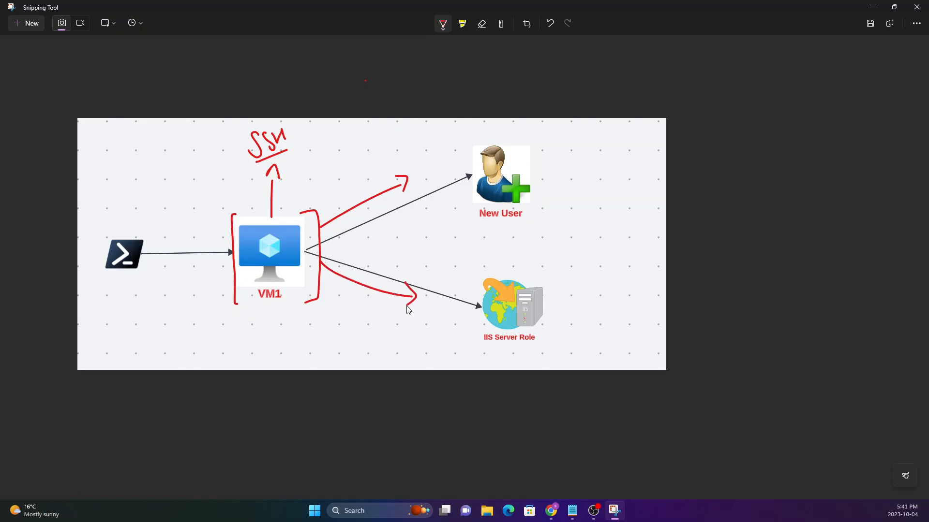
{"action": "left_click_drag", "start_coordinate": [473, 341], "coordinate": [523, 348]}
{"action": "left_click_drag", "start_coordinate": [102, 243], "coordinate": [116, 237]}
{"action": "left_click_drag", "start_coordinate": [235, 308], "coordinate": [303, 302]}
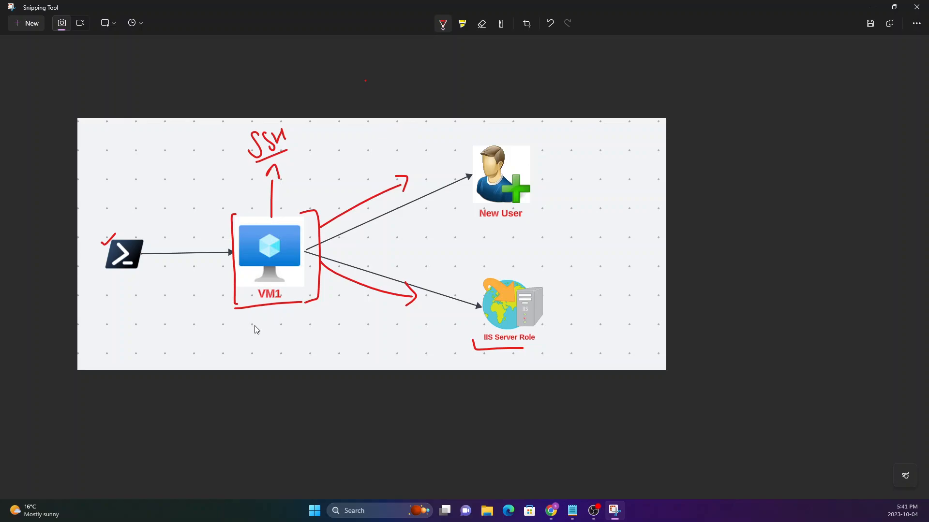
Handwrite "RDP" below VM1 with arrows linking it to the diagram, and box the IIS Server Role label
{"action": "mouse_move", "coordinate": [253, 310]}
{"action": "left_mouse_down"}
{"action": "mouse_move", "coordinate": [251, 331]}
{"action": "mouse_move", "coordinate": [272, 312]}
{"action": "left_mouse_up"}
{"action": "mouse_move", "coordinate": [228, 349]}
{"action": "left_mouse_down"}
{"action": "mouse_move", "coordinate": [244, 369]}
{"action": "mouse_move", "coordinate": [248, 350]}
{"action": "mouse_move", "coordinate": [256, 363]}
{"action": "mouse_move", "coordinate": [257, 350]}
{"action": "left_mouse_up"}
{"action": "mouse_move", "coordinate": [265, 358]}
{"action": "left_mouse_down"}
{"action": "mouse_move", "coordinate": [276, 315]}
{"action": "mouse_move", "coordinate": [280, 323]}
{"action": "left_mouse_up"}
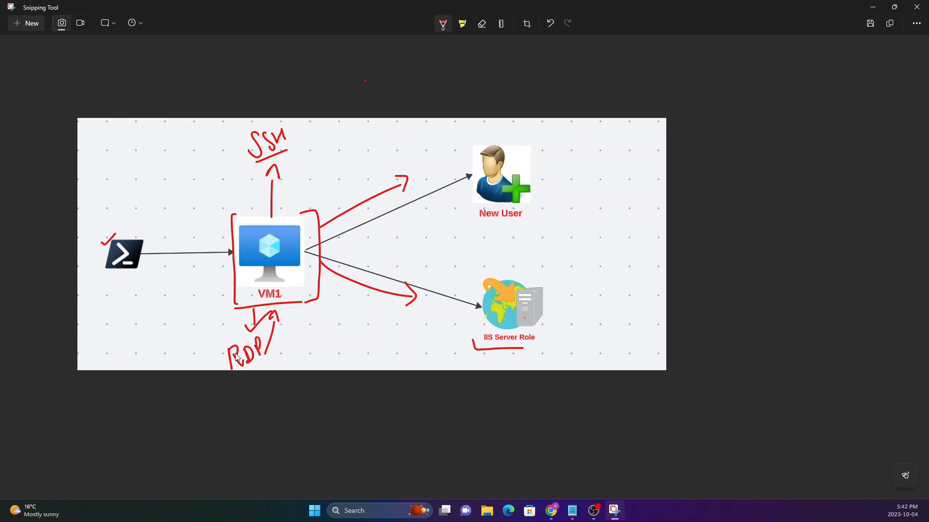
{"action": "mouse_move", "coordinate": [223, 352]}
{"action": "left_mouse_down"}
{"action": "mouse_move", "coordinate": [167, 279]}
{"action": "mouse_move", "coordinate": [178, 296]}
{"action": "left_mouse_up"}
{"action": "left_click_drag", "start_coordinate": [232, 218], "coordinate": [256, 204]}
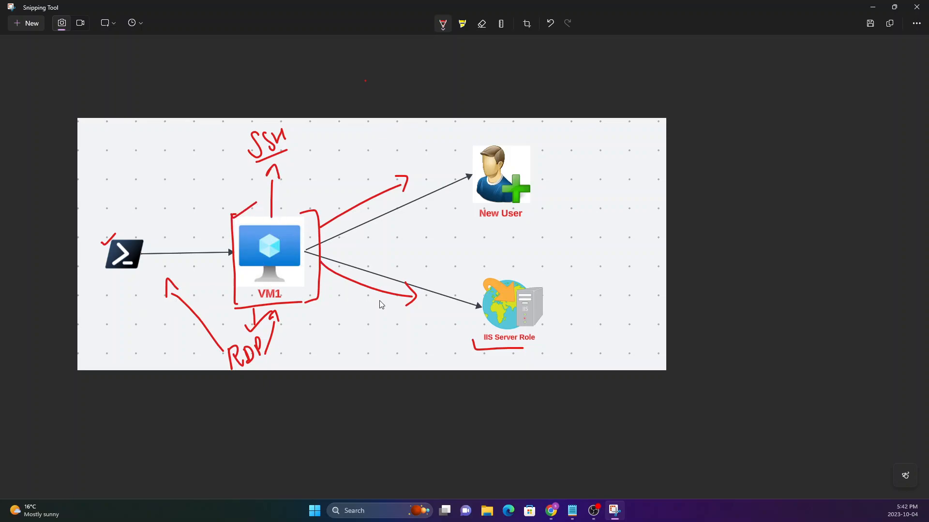
{"action": "mouse_move", "coordinate": [478, 328]}
{"action": "left_mouse_down"}
{"action": "mouse_move", "coordinate": [481, 353]}
{"action": "mouse_move", "coordinate": [545, 336]}
{"action": "mouse_move", "coordinate": [476, 330]}
{"action": "left_mouse_up"}
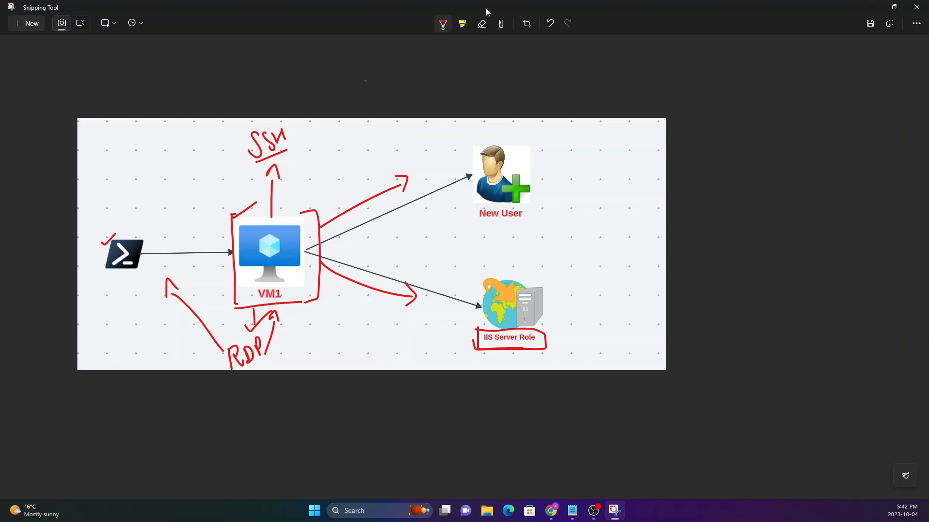
Erase all ink annotations from the diagram
{"action": "left_click", "coordinate": [483, 23]}
{"action": "left_click", "coordinate": [483, 25]}
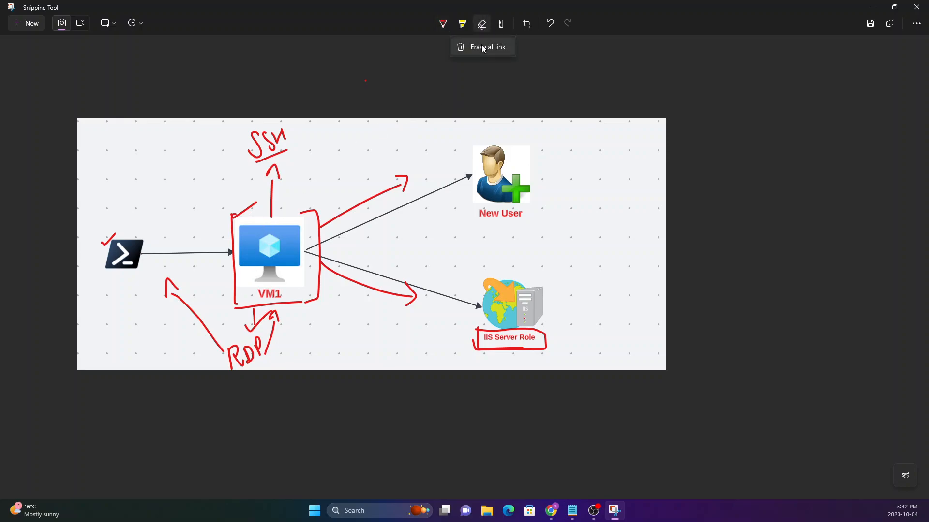
{"action": "left_click", "coordinate": [475, 45]}
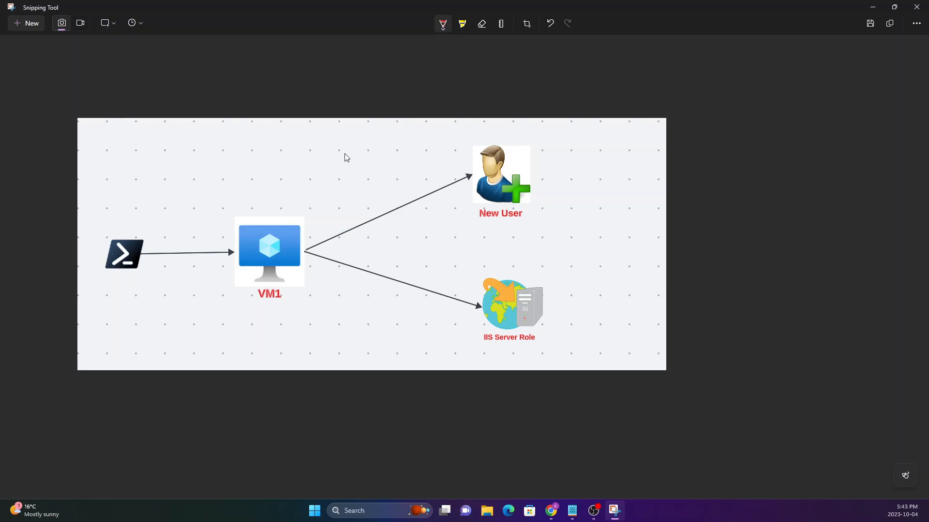
Switch to the Azure portal and open the overview of the virtual machine named VM, with the machine list collapsed
{"action": "left_click", "coordinate": [865, 11]}
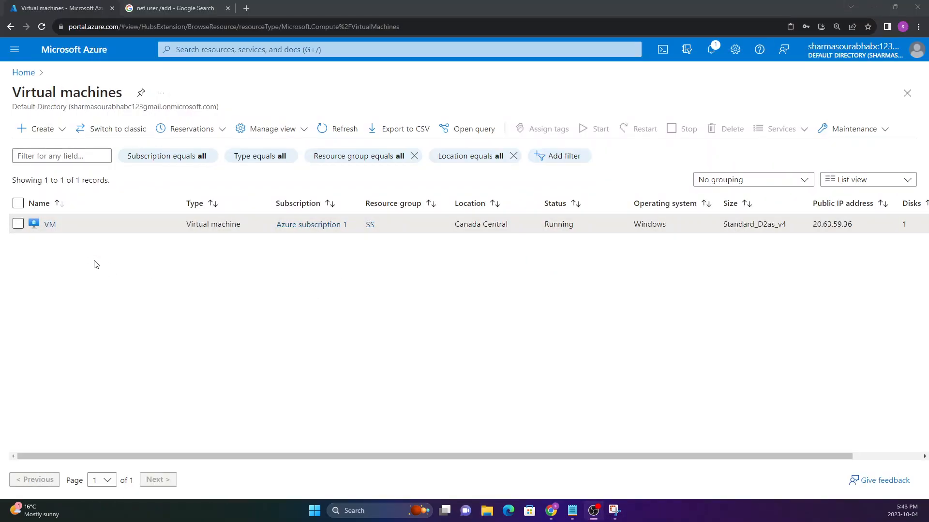
{"action": "left_click", "coordinate": [35, 74]}
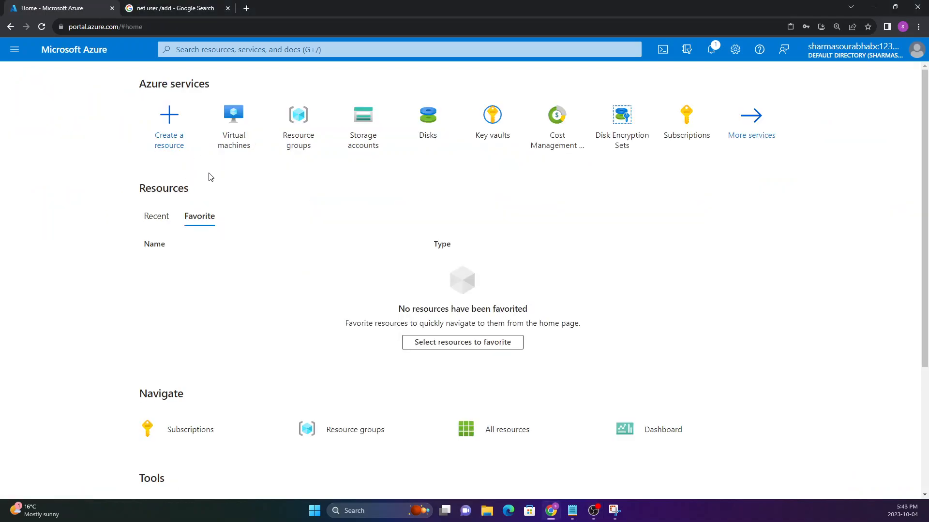
{"action": "left_click", "coordinate": [231, 130]}
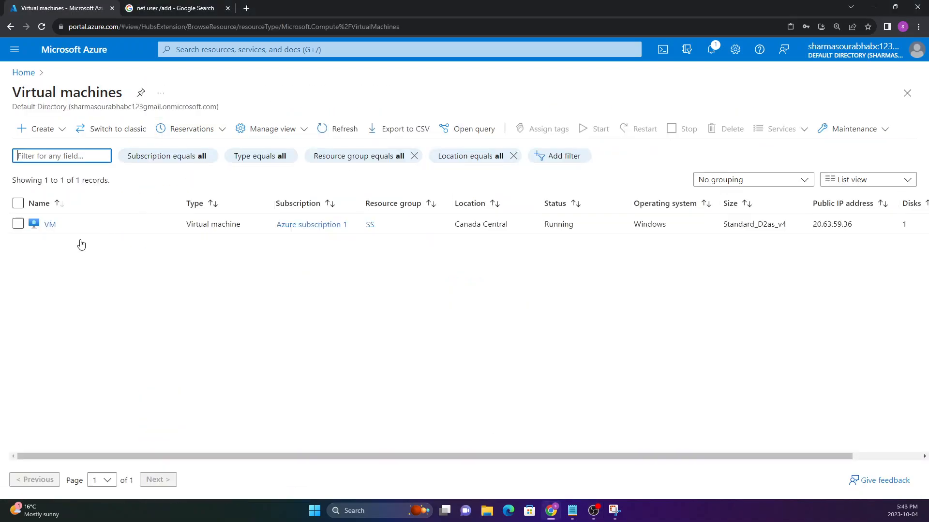
{"action": "left_click", "coordinate": [50, 226]}
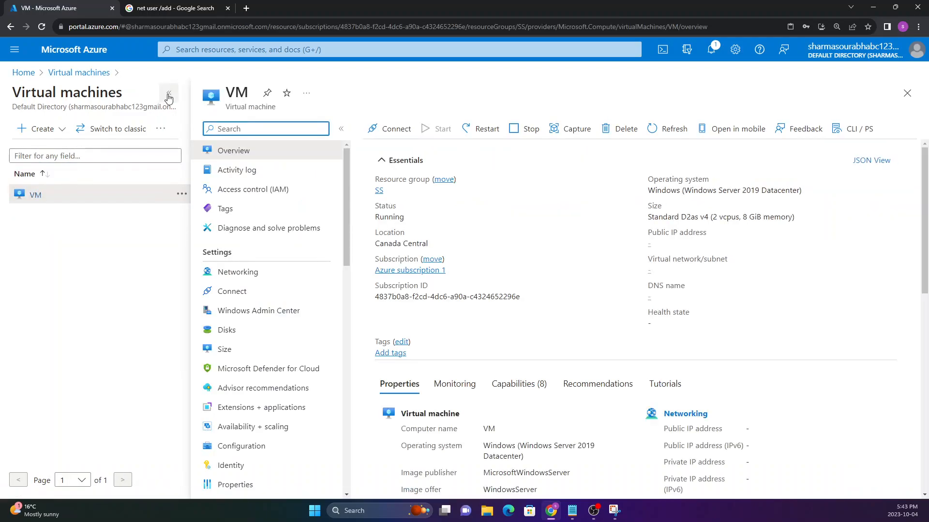
{"action": "left_click", "coordinate": [169, 93]}
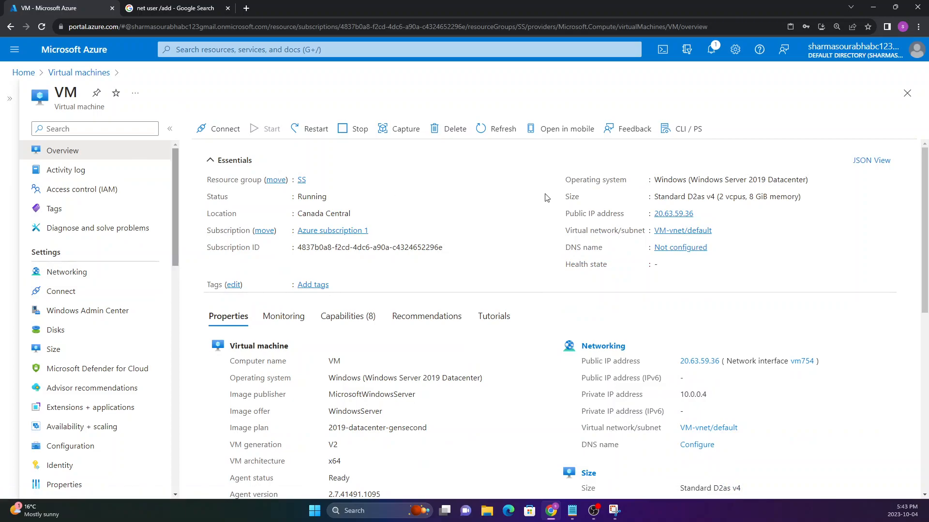
Copy the VM's public IP address and connect to it with Remote Desktop, entering the account password and accepting the untrusted certificate
{"action": "left_click", "coordinate": [700, 213]}
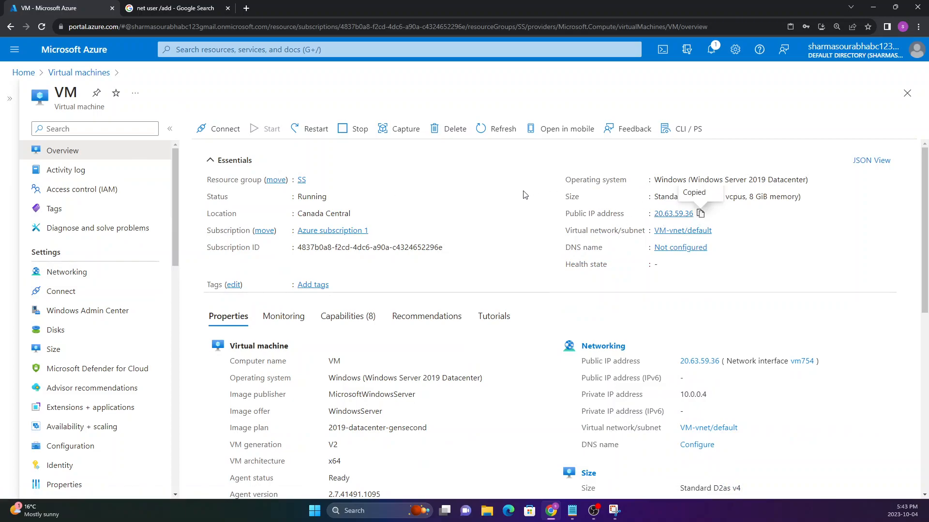
{"action": "key", "text": "super"}
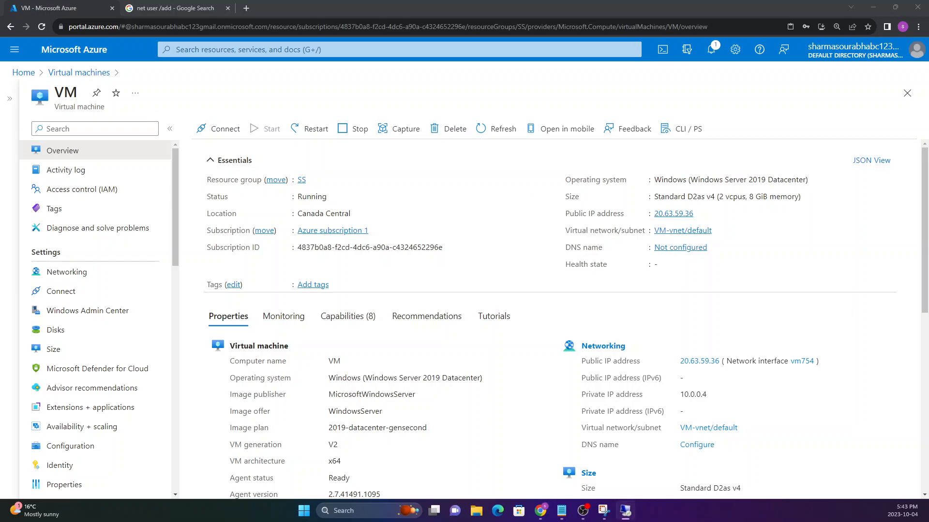
{"action": "key", "text": "ctrl+v"}
{"action": "left_click", "coordinate": [516, 210]}
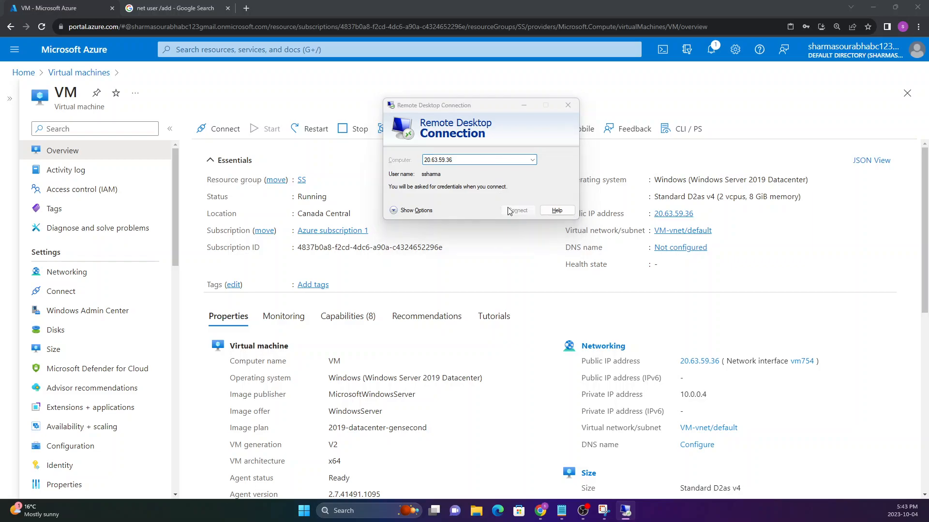
{"action": "type", "text": "************"}
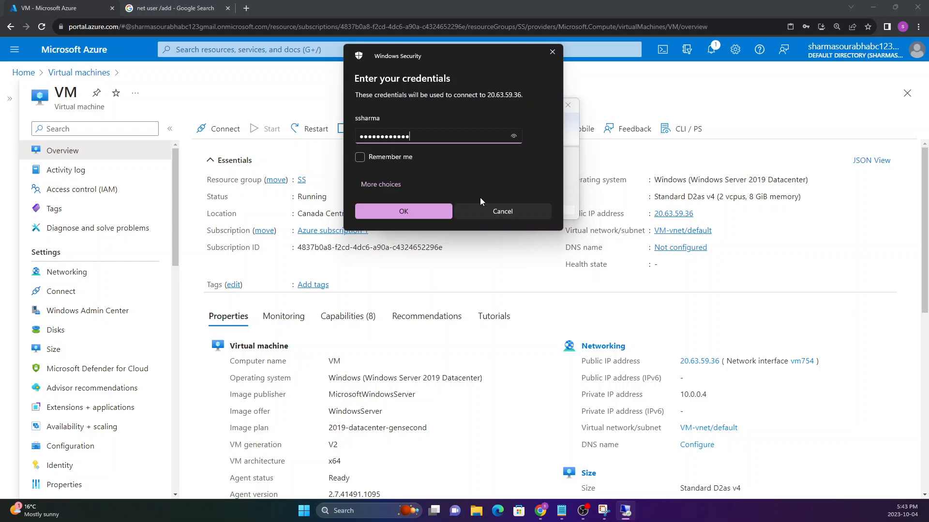
{"action": "key", "text": "Return"}
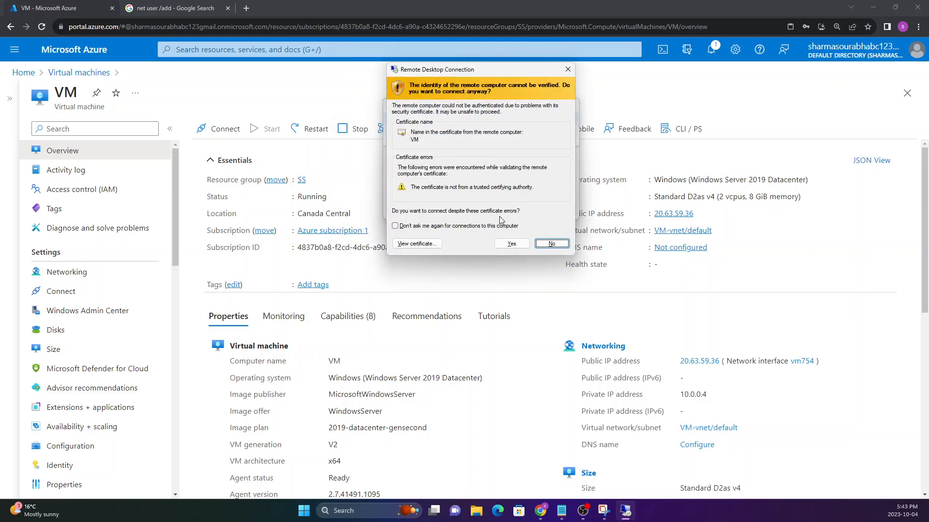
{"action": "left_click", "coordinate": [511, 244]}
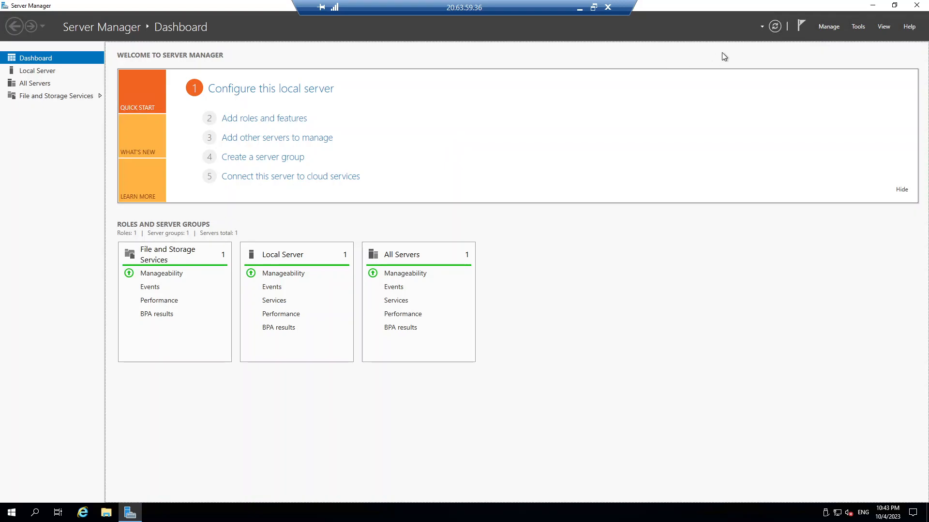
{"action": "left_click", "coordinate": [860, 27]}
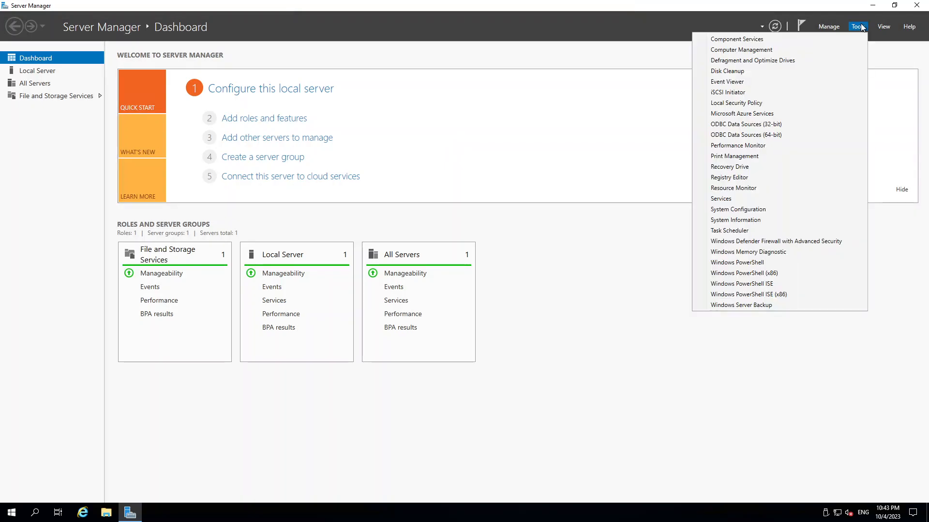
{"action": "left_click", "coordinate": [854, 29]}
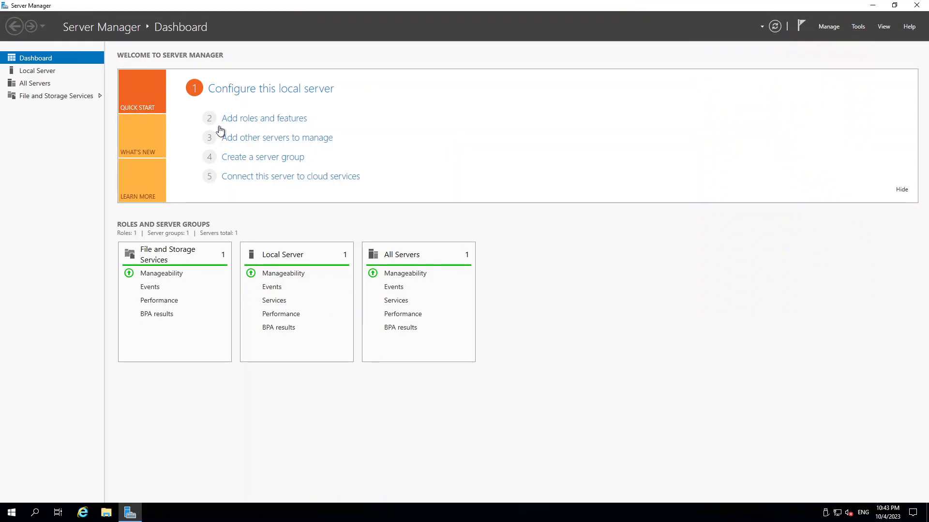
{"action": "left_click", "coordinate": [859, 27]}
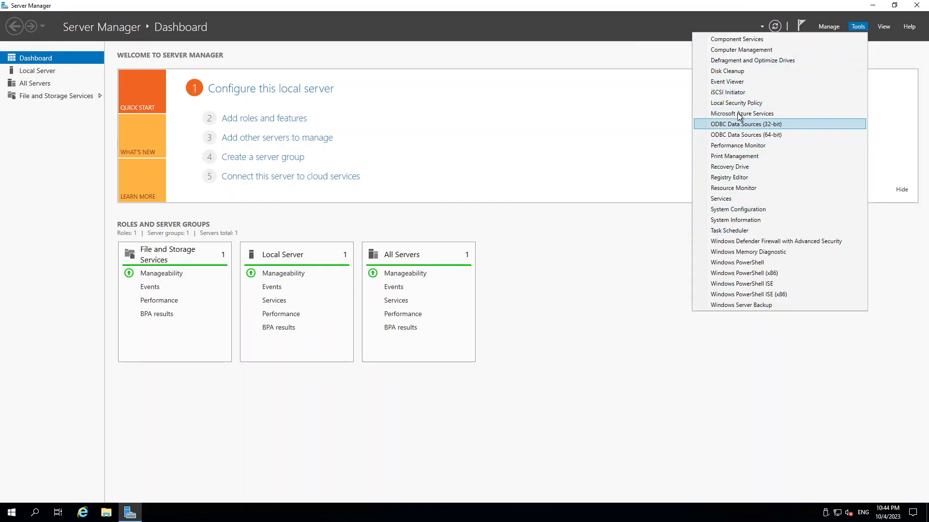
{"action": "left_click", "coordinate": [635, 75]}
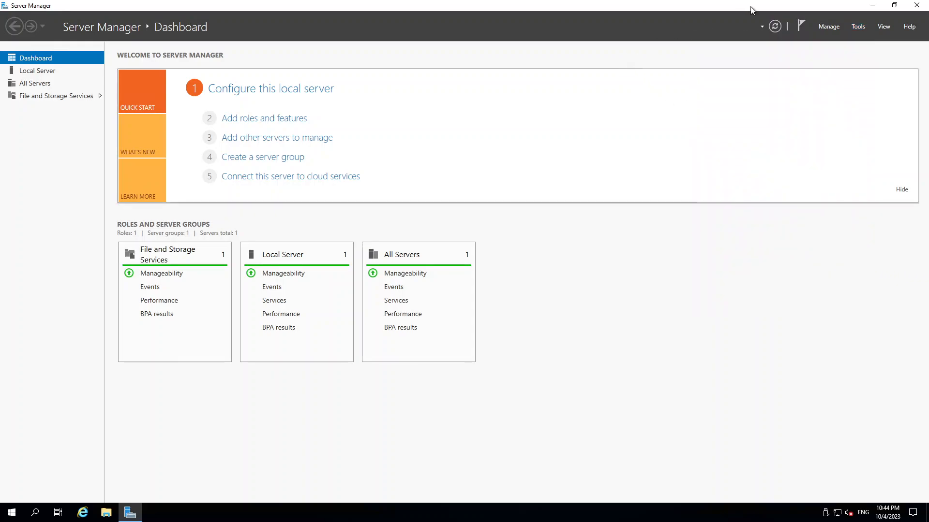
Close Server Manager on the remote machine and review its local user accounts in lusrmgr.msc, closing the console when done
{"action": "left_click", "coordinate": [916, 5]}
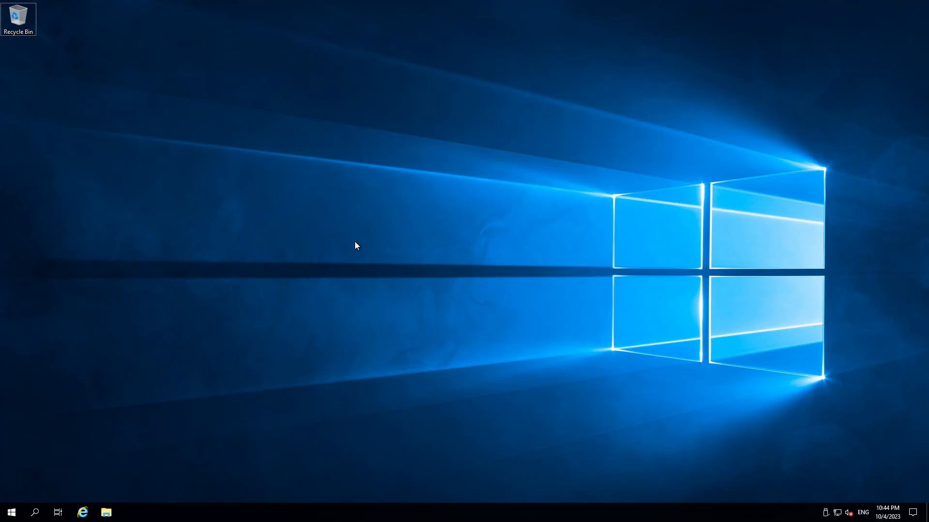
{"action": "key", "text": "super+r"}
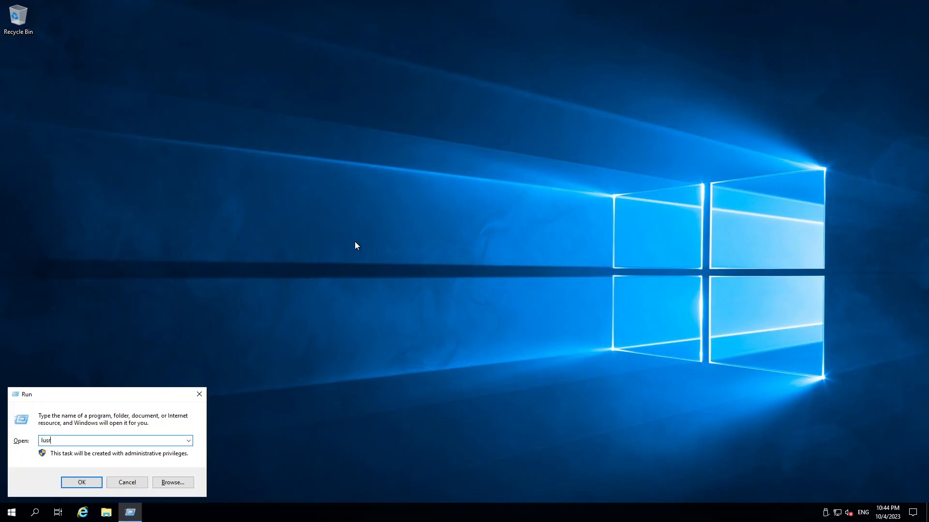
{"action": "type", "text": "lusrmgr.msc"}
{"action": "key", "text": "Return"}
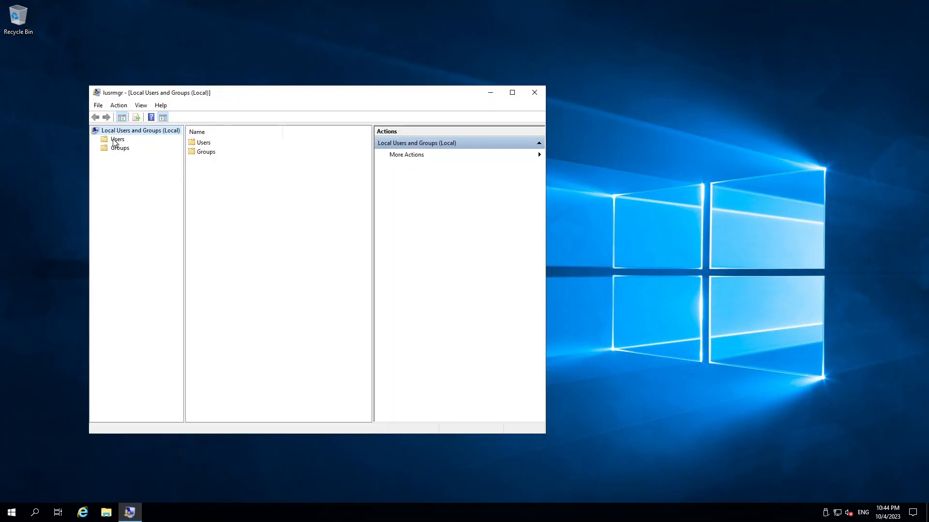
{"action": "left_click", "coordinate": [116, 141]}
{"action": "left_click", "coordinate": [213, 162]}
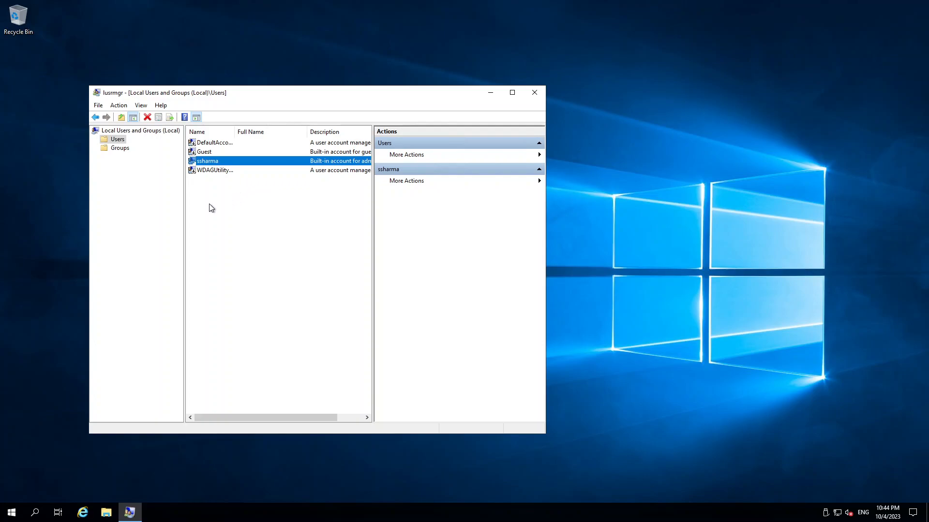
{"action": "left_click", "coordinate": [534, 93]}
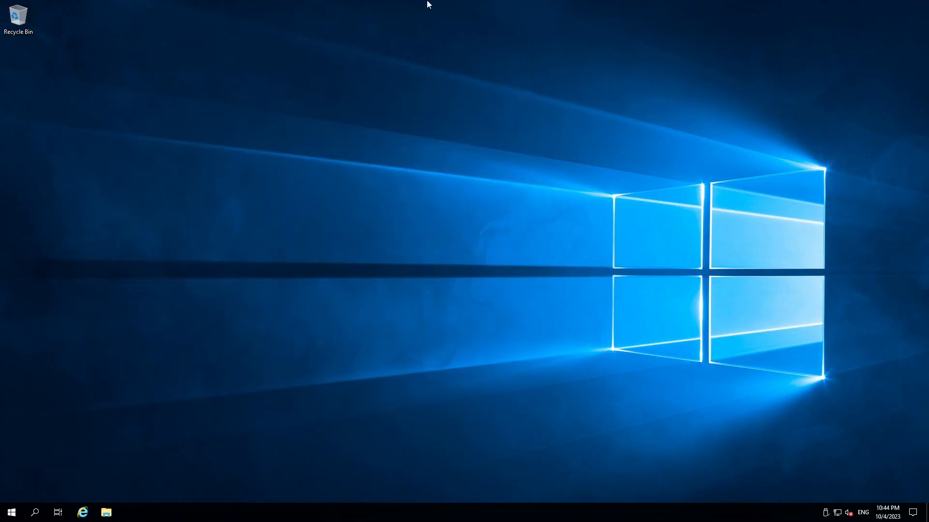
Leave the full-screen remote session and return to the VM's overview page in the Azure portal
{"action": "mouse_move", "coordinate": [426, 4]}
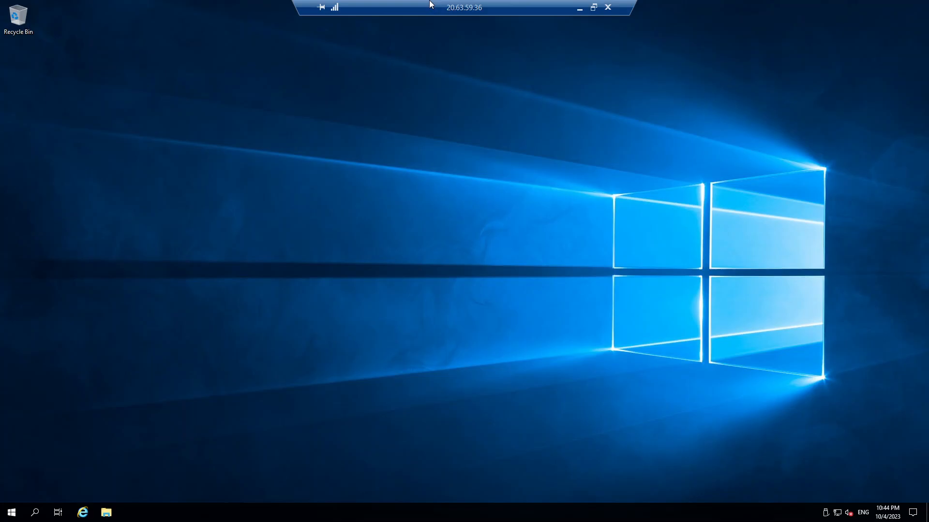
{"action": "double_click", "coordinate": [536, 9]}
{"action": "left_click", "coordinate": [634, 33]}
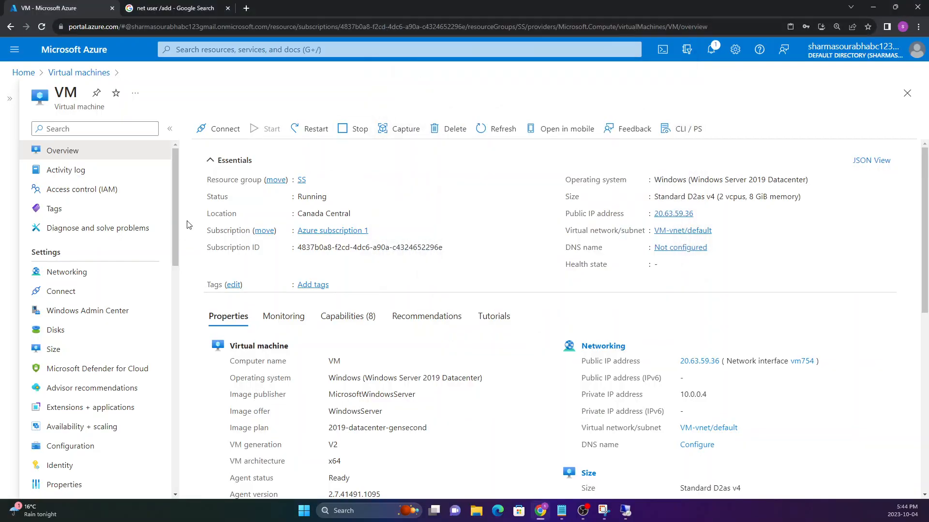
Open the Run command page under the VM's Operations settings
{"action": "scroll", "coordinate": [111, 213], "scroll_direction": "down", "scroll_amount": 1}
{"action": "scroll", "coordinate": [120, 218], "scroll_direction": "up", "scroll_amount": 1}
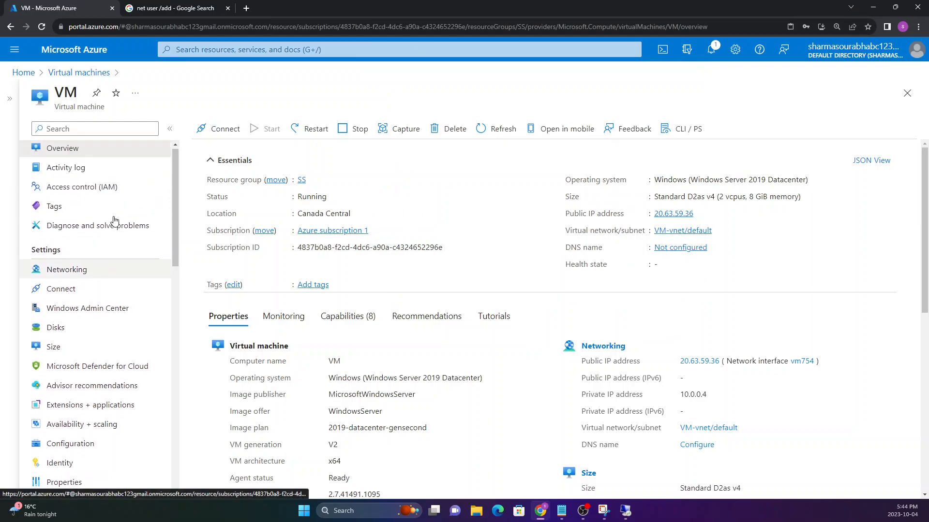
{"action": "left_click_drag", "start_coordinate": [55, 91], "coordinate": [75, 88]}
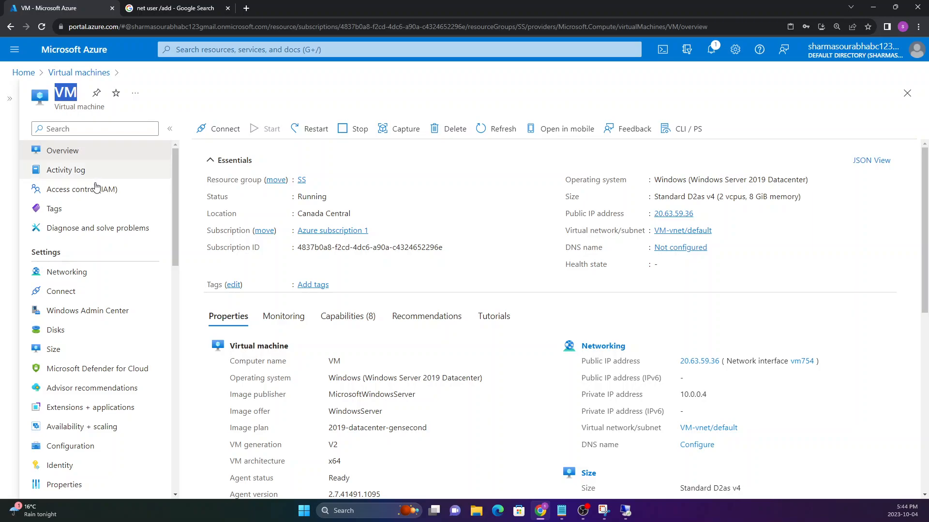
{"action": "scroll", "coordinate": [85, 239], "scroll_direction": "down", "scroll_amount": 1}
{"action": "scroll", "coordinate": [72, 251], "scroll_direction": "down", "scroll_amount": 5}
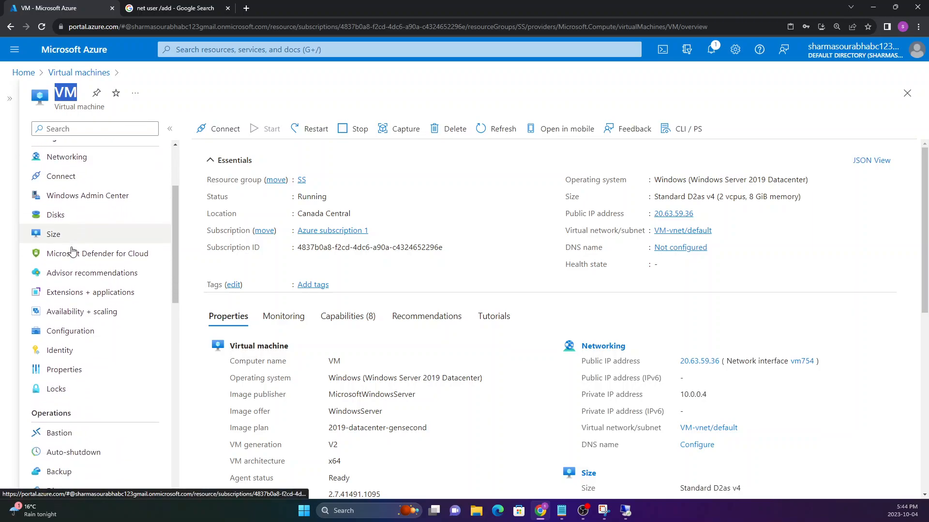
{"action": "left_click", "coordinate": [32, 238]}
{"action": "left_click_drag", "start_coordinate": [33, 239], "coordinate": [68, 239]}
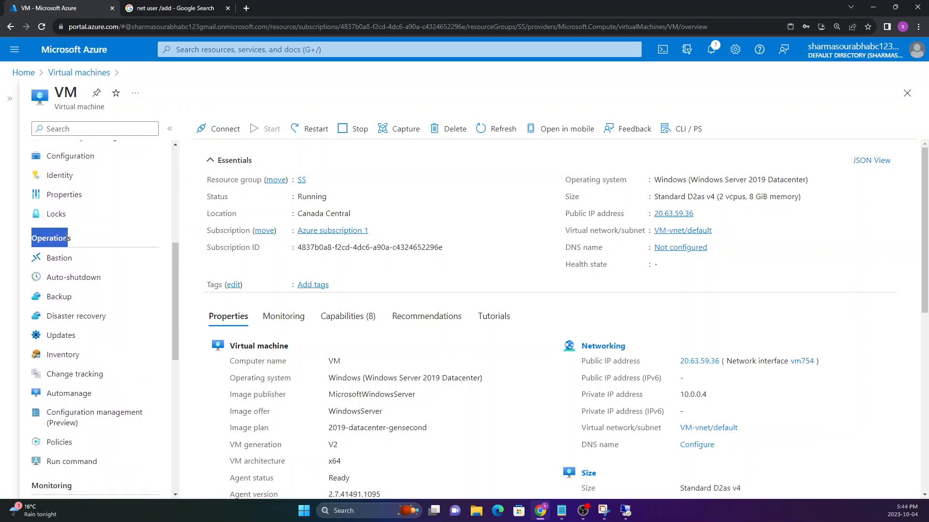
{"action": "scroll", "coordinate": [62, 407], "scroll_direction": "down", "scroll_amount": 1}
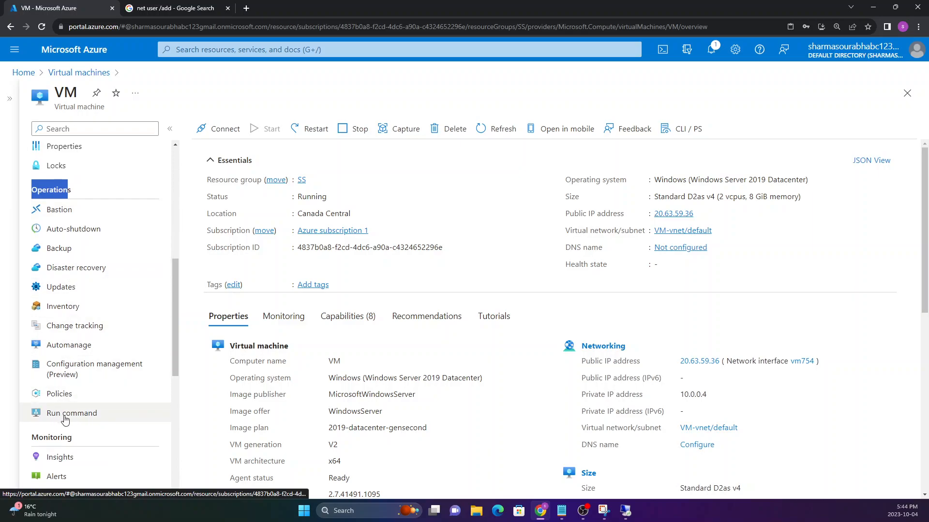
{"action": "left_click", "coordinate": [66, 417]}
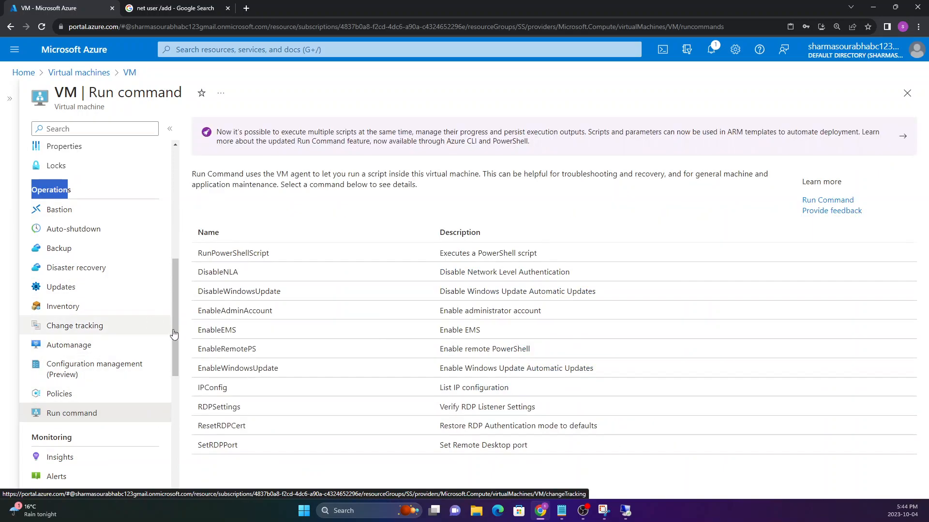
{"action": "mouse_move", "coordinate": [312, 469]}
{"action": "left_mouse_down"}
{"action": "mouse_move", "coordinate": [265, 423]}
{"action": "mouse_move", "coordinate": [218, 304]}
{"action": "mouse_move", "coordinate": [335, 439]}
{"action": "mouse_move", "coordinate": [306, 472]}
{"action": "left_mouse_up"}
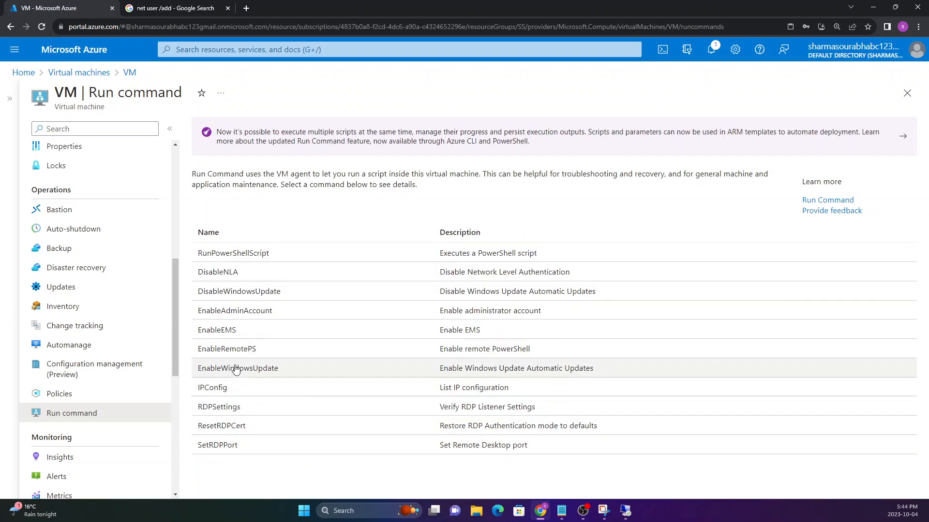
Review the predefined IPConfig command's script without running it, and close its details
{"action": "left_click", "coordinate": [217, 393]}
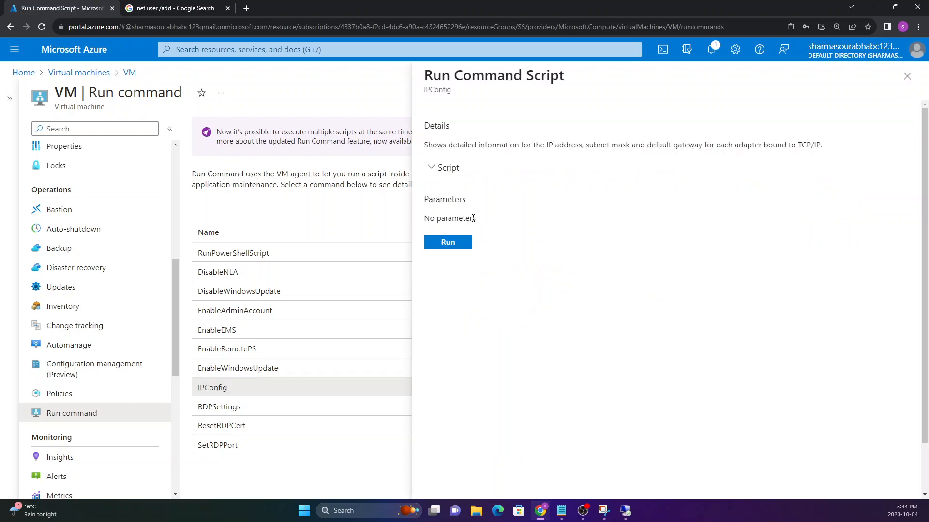
{"action": "left_click", "coordinate": [440, 169]}
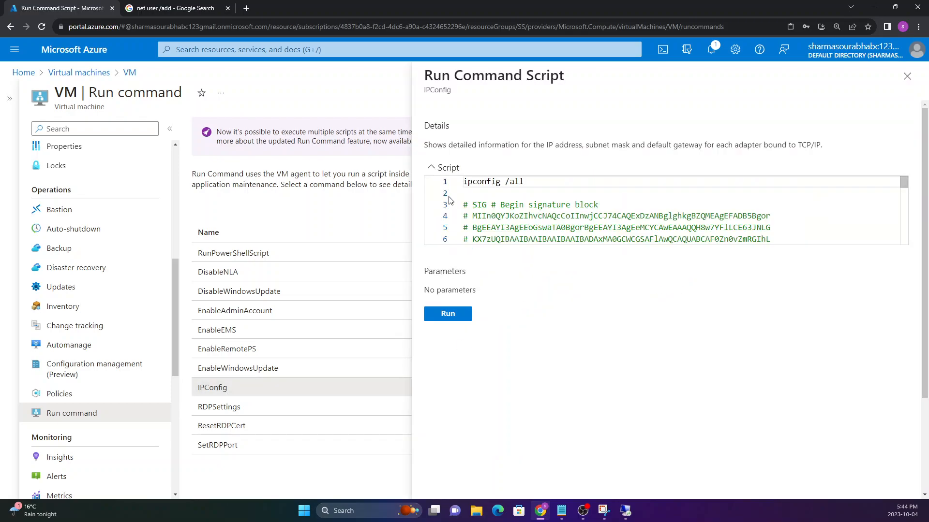
{"action": "double_click", "coordinate": [524, 182]}
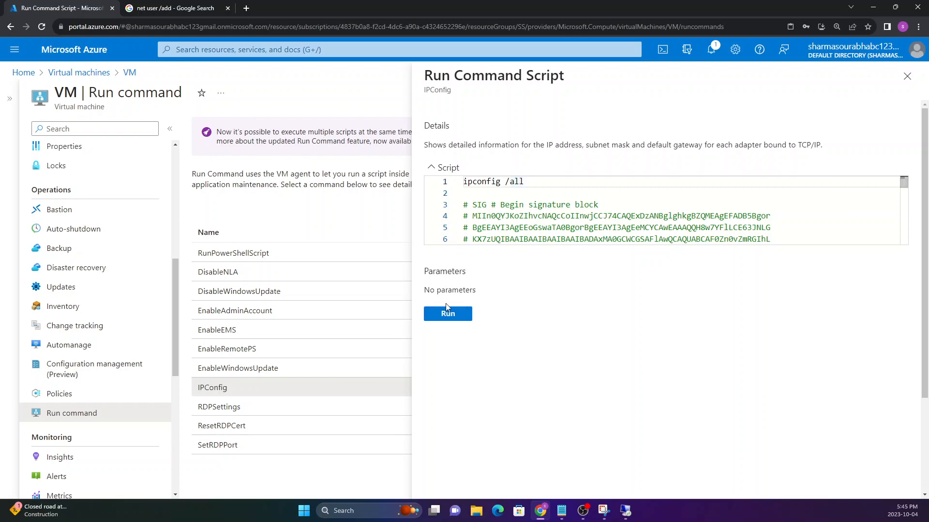
{"action": "scroll", "coordinate": [530, 218], "scroll_direction": "down", "scroll_amount": 20}
{"action": "scroll", "coordinate": [530, 218], "scroll_direction": "up", "scroll_amount": 16}
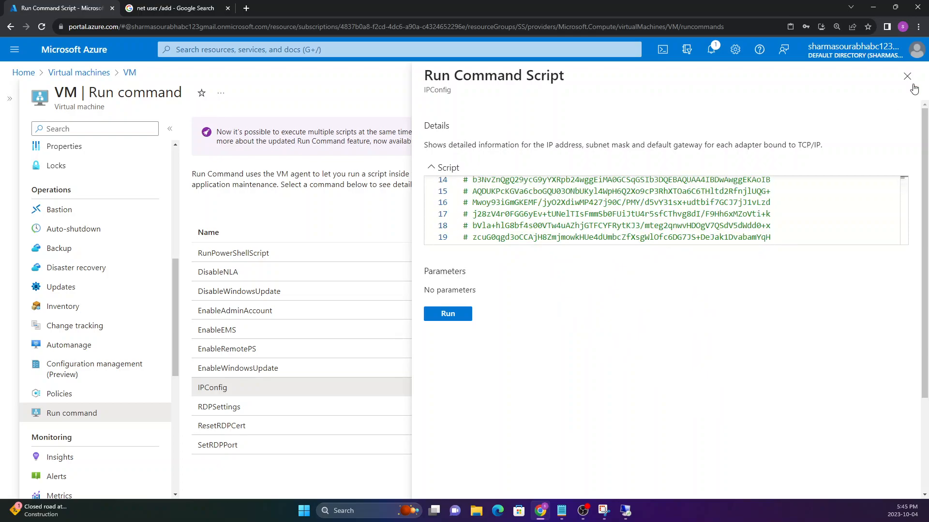
{"action": "left_click", "coordinate": [907, 76]}
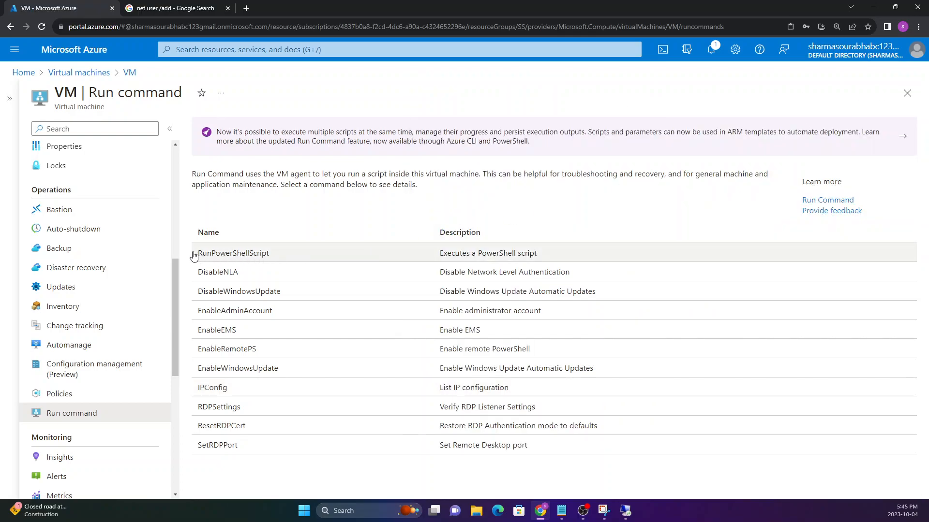
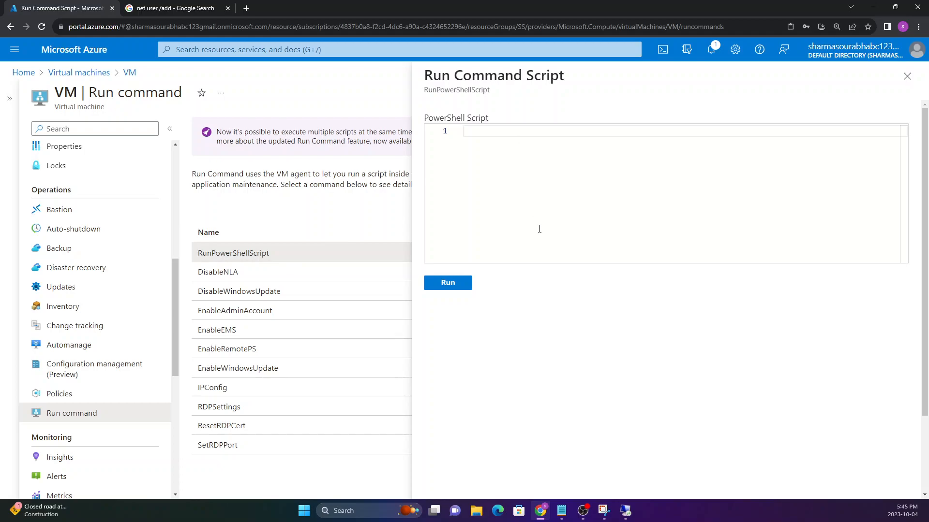
Switch to IIS.ps1 in Notepad, remove the password placeholder from the net user command and copy the line "net user username /add"
{"action": "left_click", "coordinate": [563, 511]}
{"action": "left_click", "coordinate": [440, 304]}
{"action": "left_click_drag", "start_coordinate": [476, 228], "coordinate": [416, 227]}
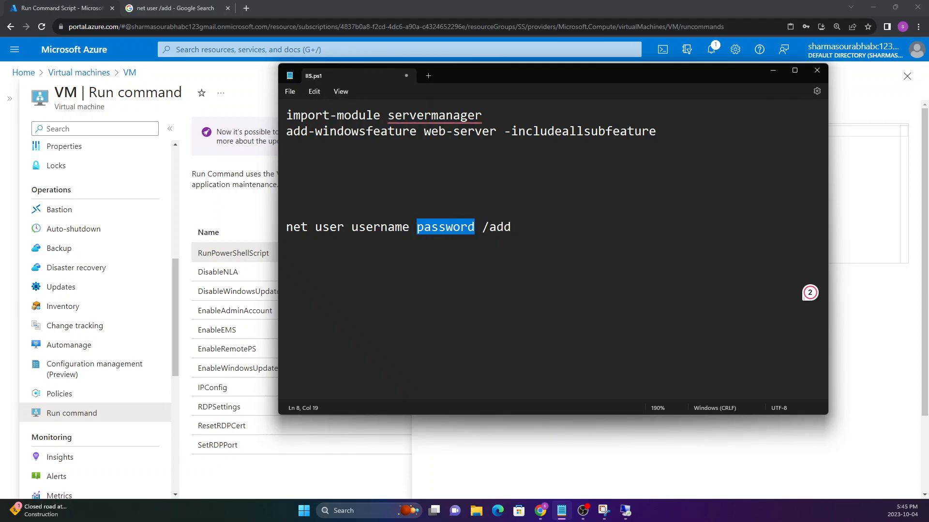
{"action": "key", "text": "BackSpace"}
{"action": "key", "text": "BackSpace"}
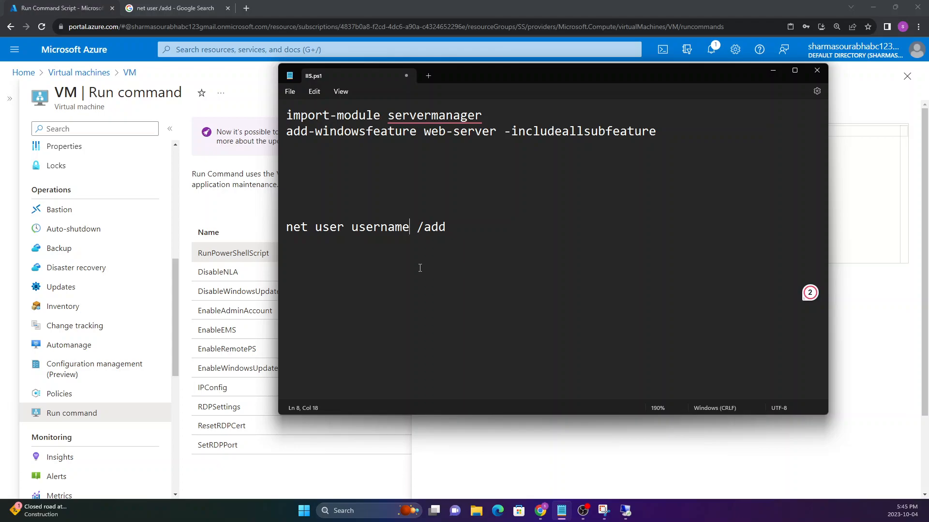
{"action": "left_click_drag", "start_coordinate": [445, 227], "coordinate": [285, 228]}
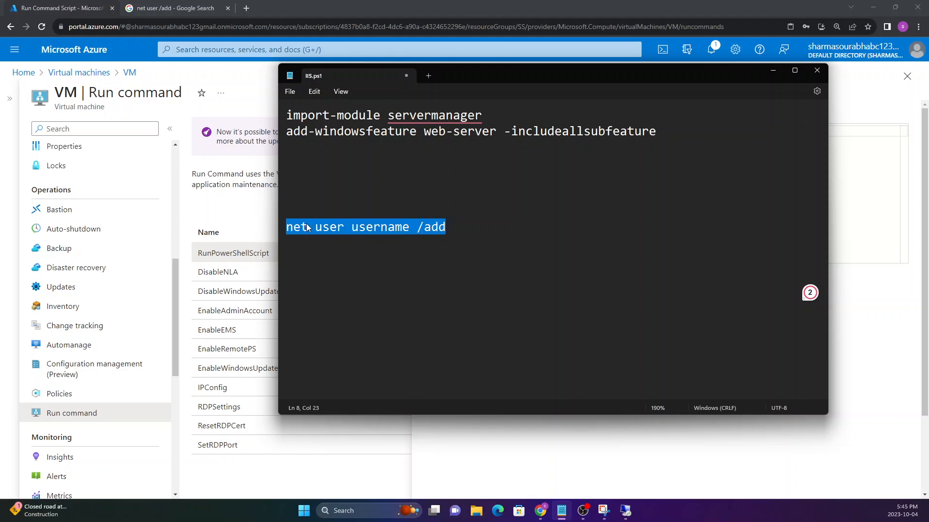
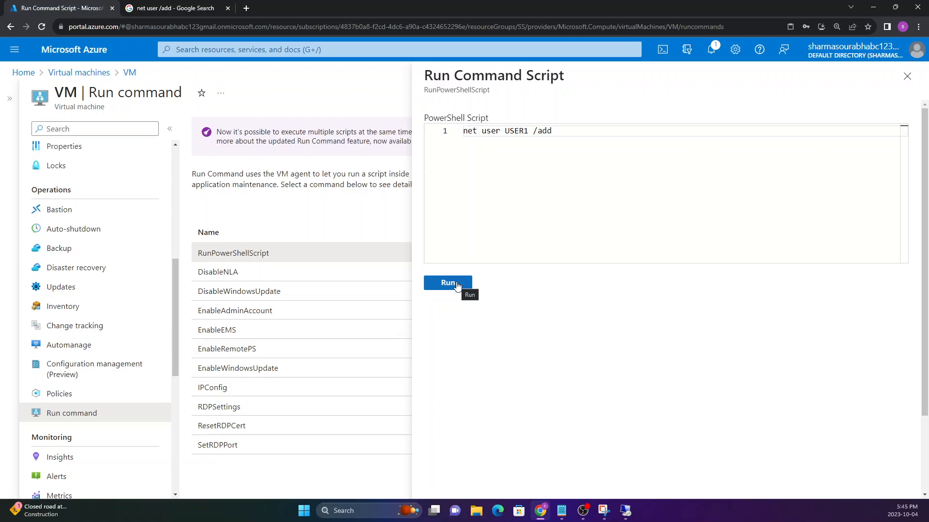
Run "net user USER1 /add" on the VM through RunPowerShellScript and wait for the execution to finish
{"action": "left_click", "coordinate": [448, 282]}
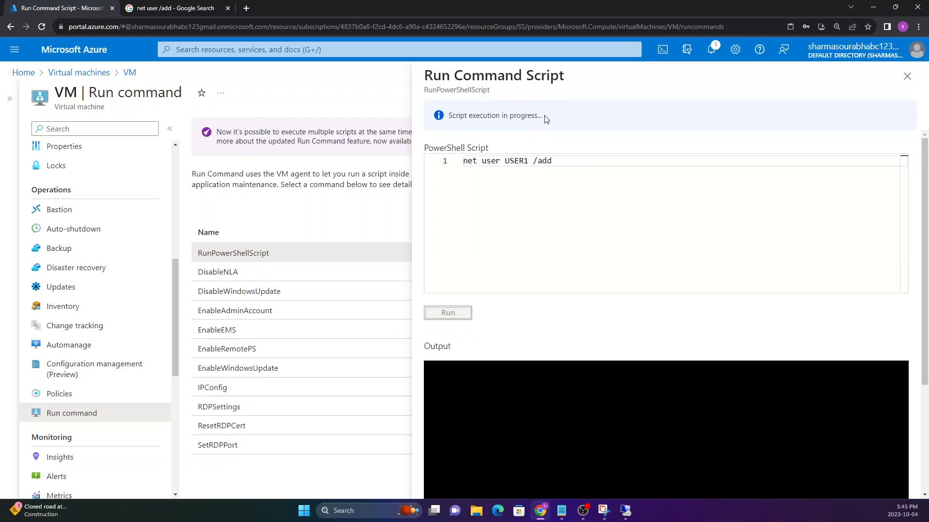
{"action": "left_click_drag", "start_coordinate": [545, 118], "coordinate": [449, 117]}
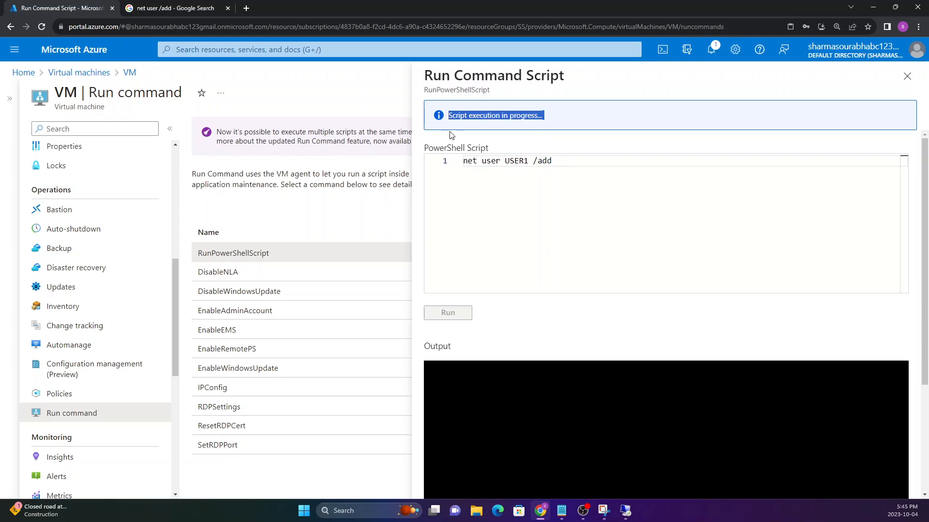
{"action": "left_click", "coordinate": [452, 129]}
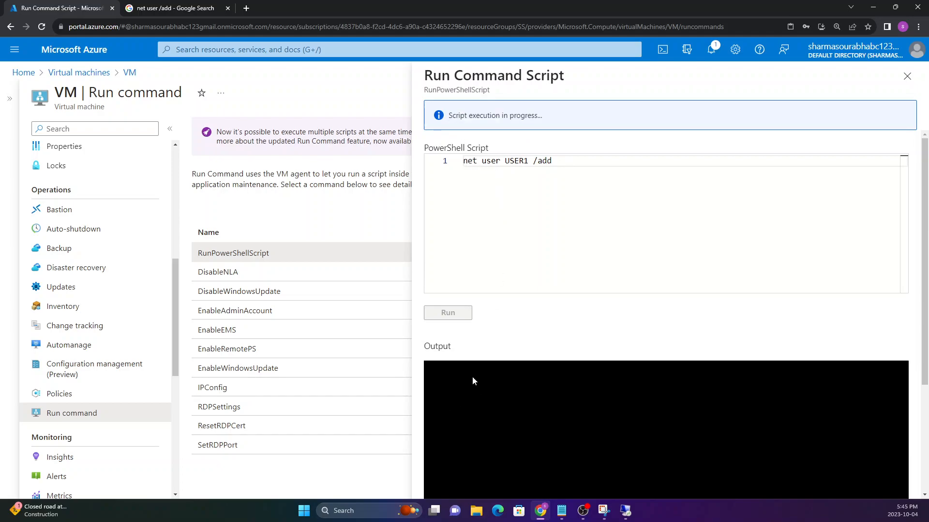
{"action": "scroll", "coordinate": [472, 376], "scroll_direction": "down", "scroll_amount": 2}
{"action": "scroll", "coordinate": [496, 316], "scroll_direction": "up", "scroll_amount": 1}
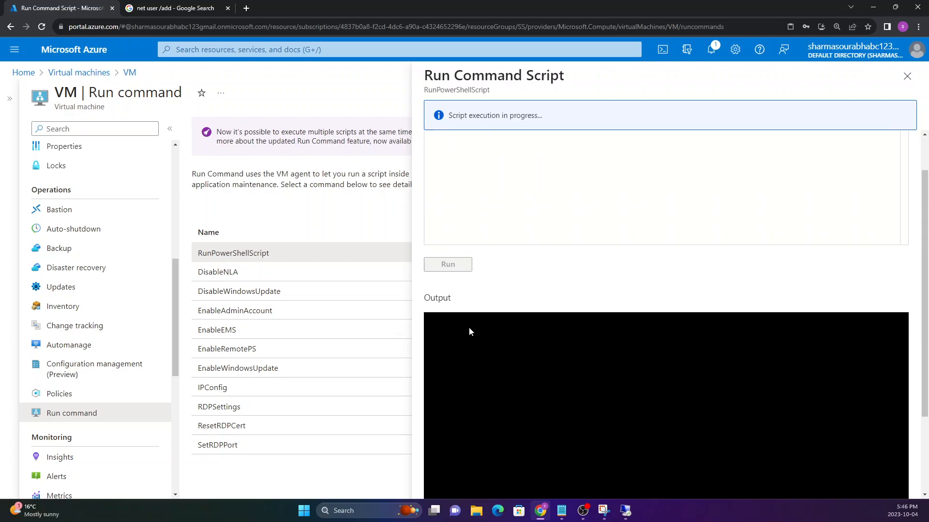
{"action": "scroll", "coordinate": [468, 327], "scroll_direction": "up", "scroll_amount": 1}
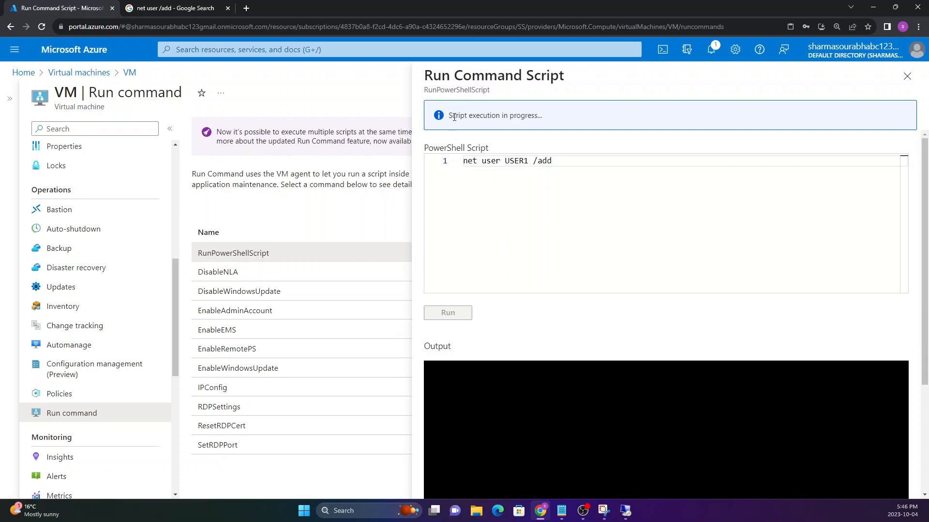
{"action": "left_click", "coordinate": [624, 513]}
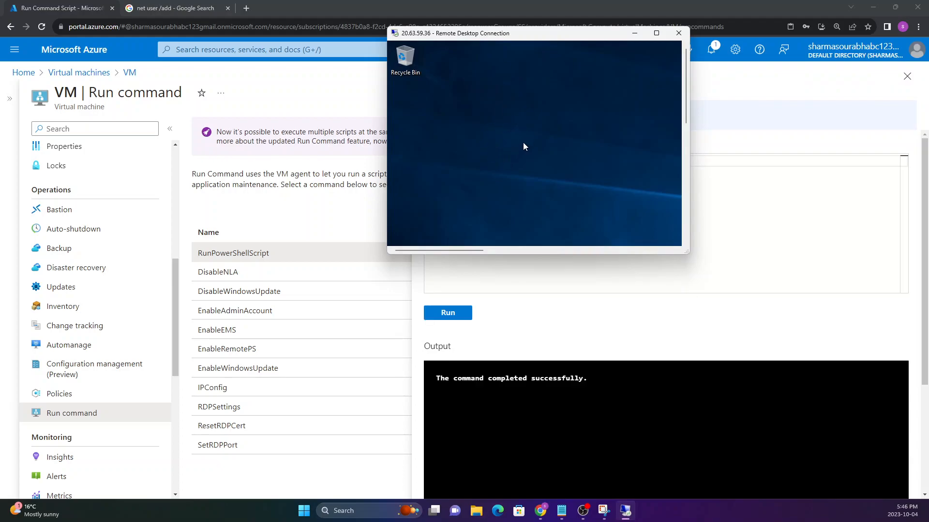
{"action": "left_click", "coordinate": [634, 33]}
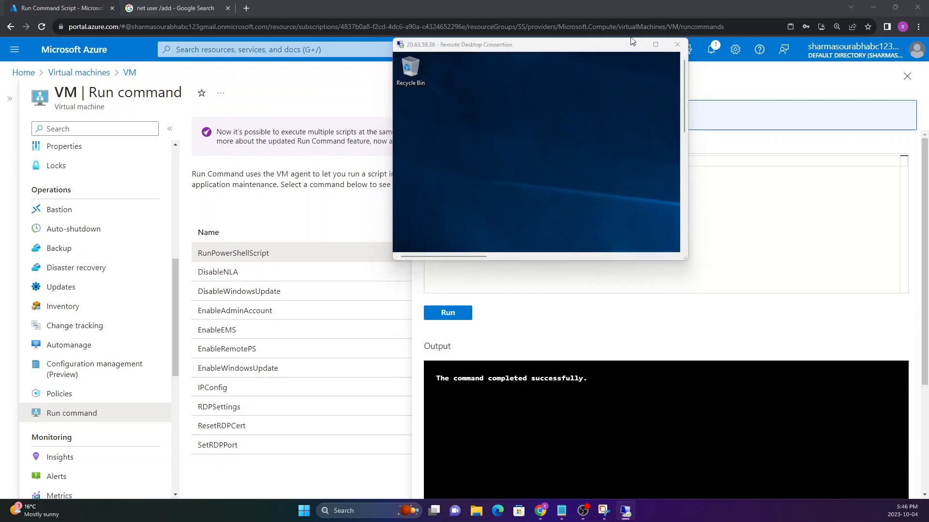
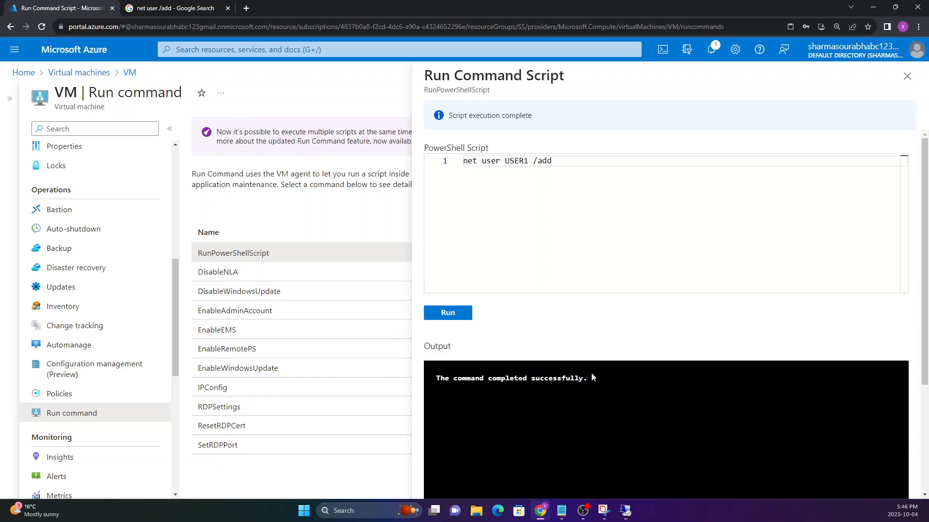
Switch to the full-screen Remote Desktop session, check lusrmgr.msc for the USER1 account under Users, and close the console
{"action": "left_click", "coordinate": [630, 507]}
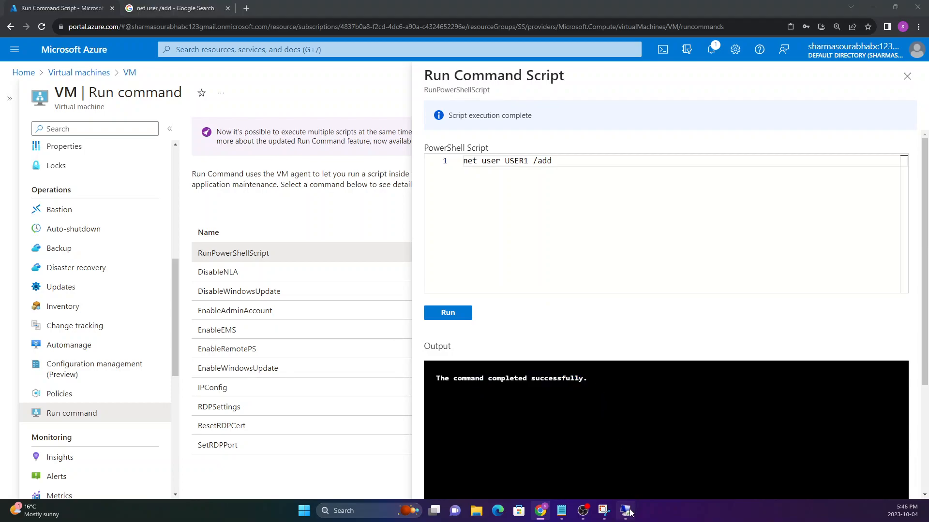
{"action": "left_click", "coordinate": [656, 33]}
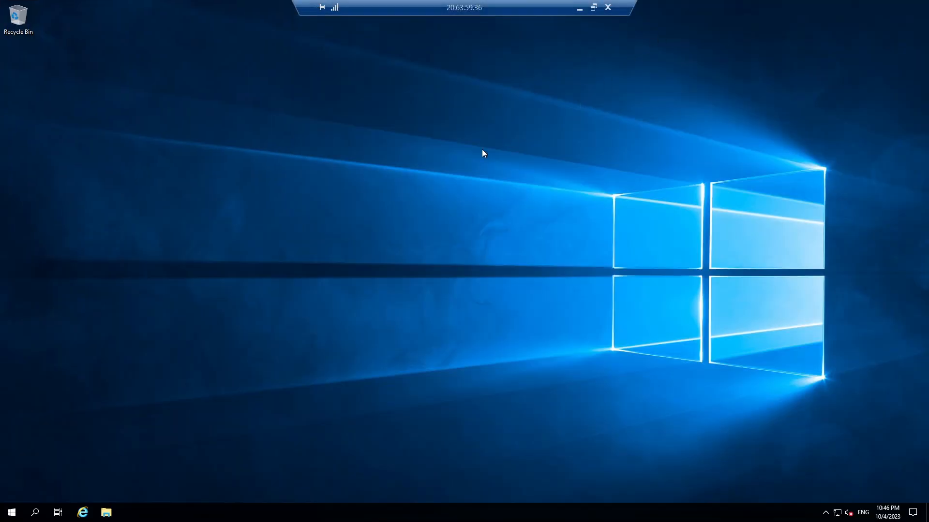
{"action": "key", "text": "super+r"}
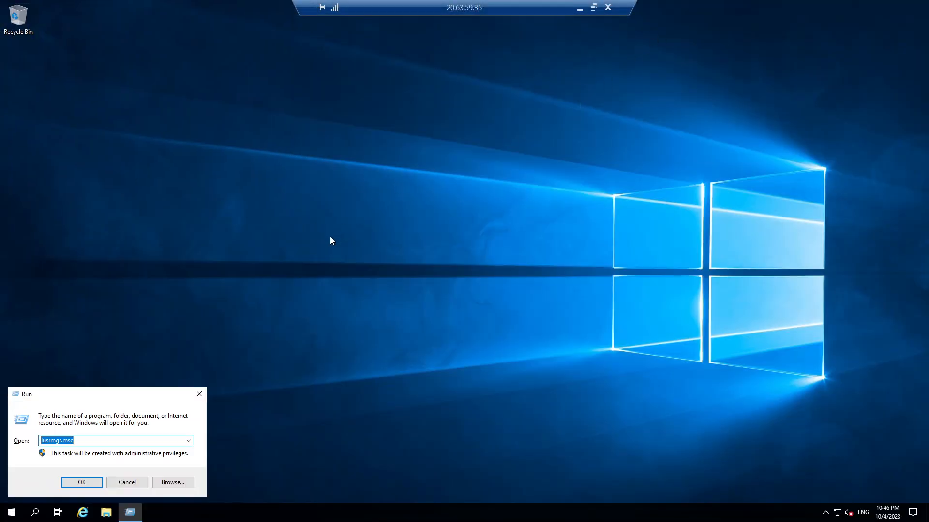
{"action": "key", "text": "Return"}
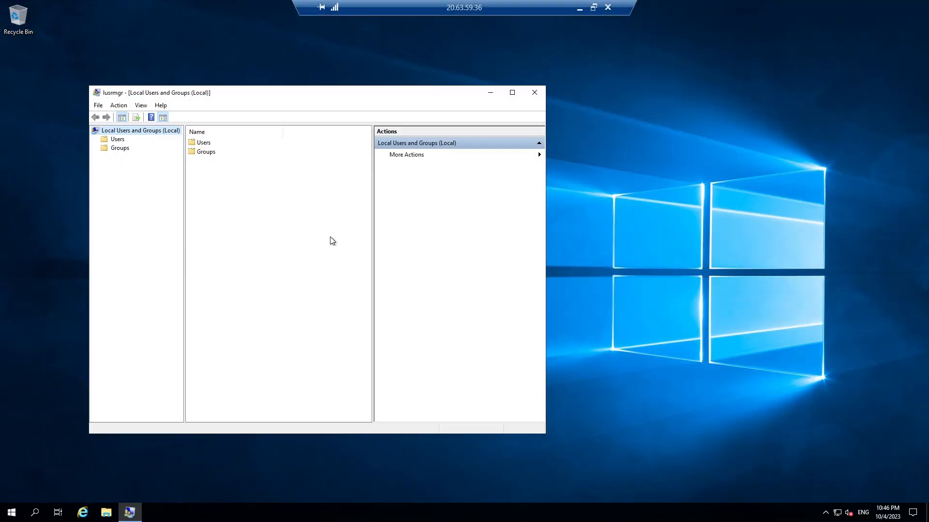
{"action": "left_click", "coordinate": [117, 140]}
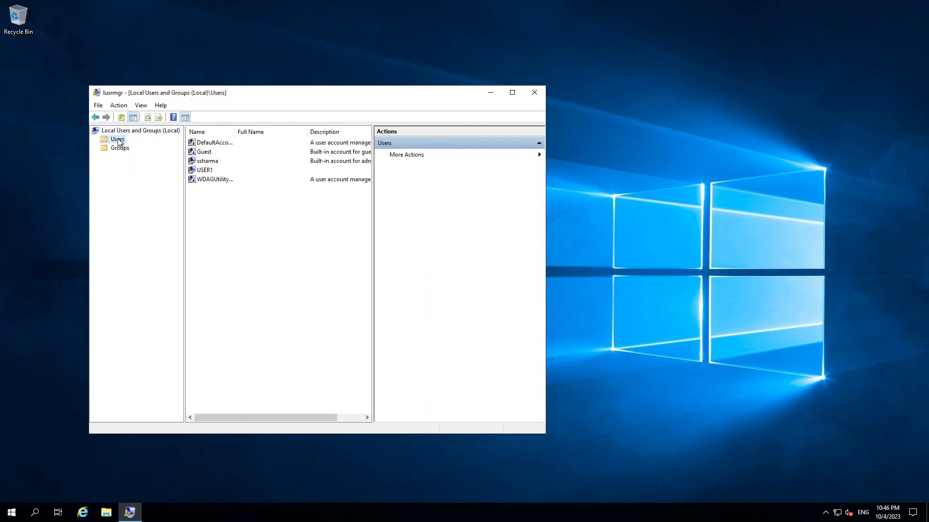
{"action": "left_click", "coordinate": [199, 171]}
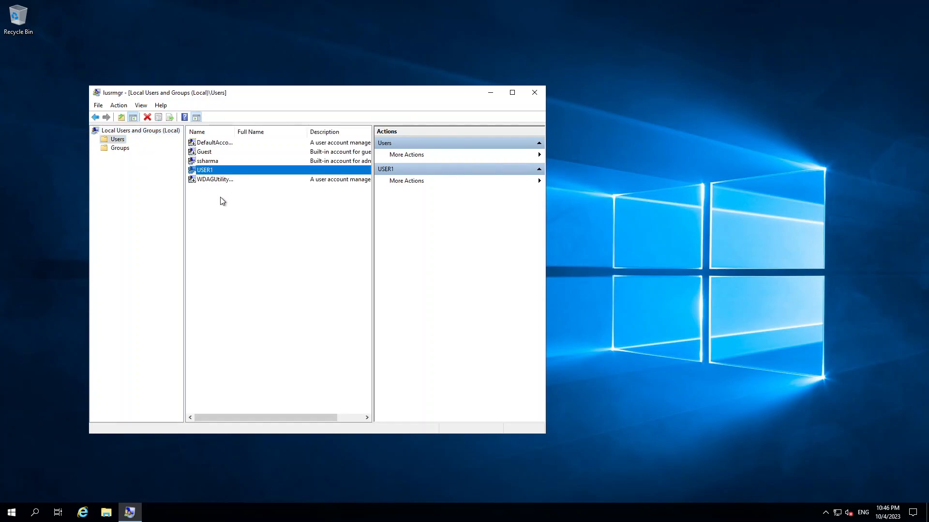
{"action": "left_click", "coordinate": [215, 221]}
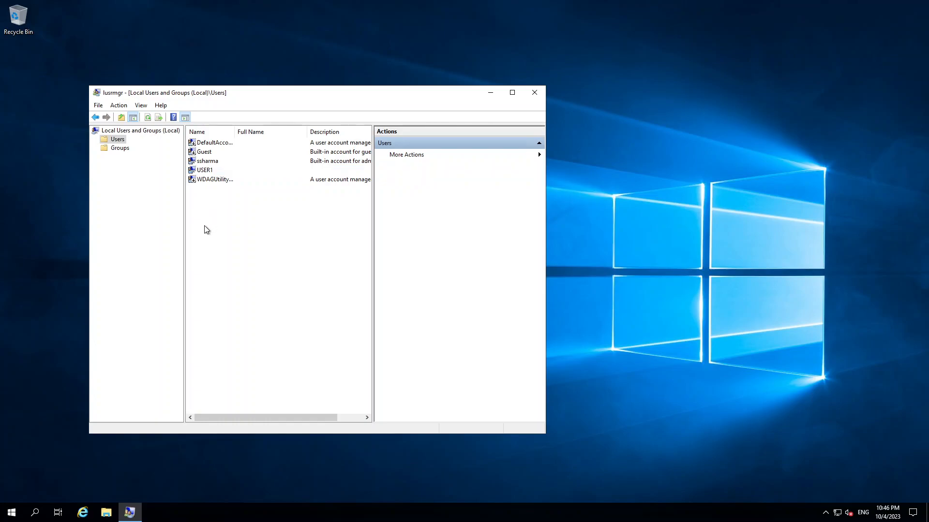
{"action": "left_click", "coordinate": [534, 93]}
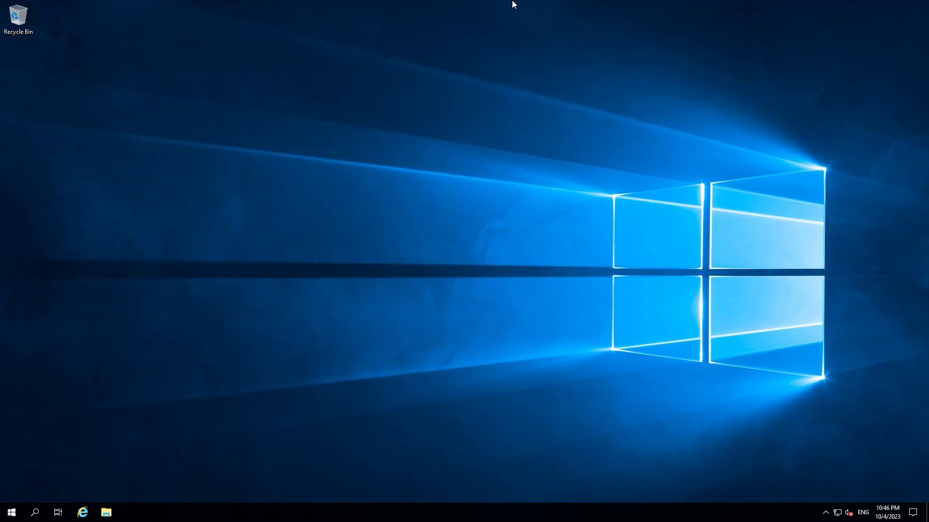
Return to the Azure portal and clear the net user command from the PowerShell script
{"action": "left_click", "coordinate": [581, 7]}
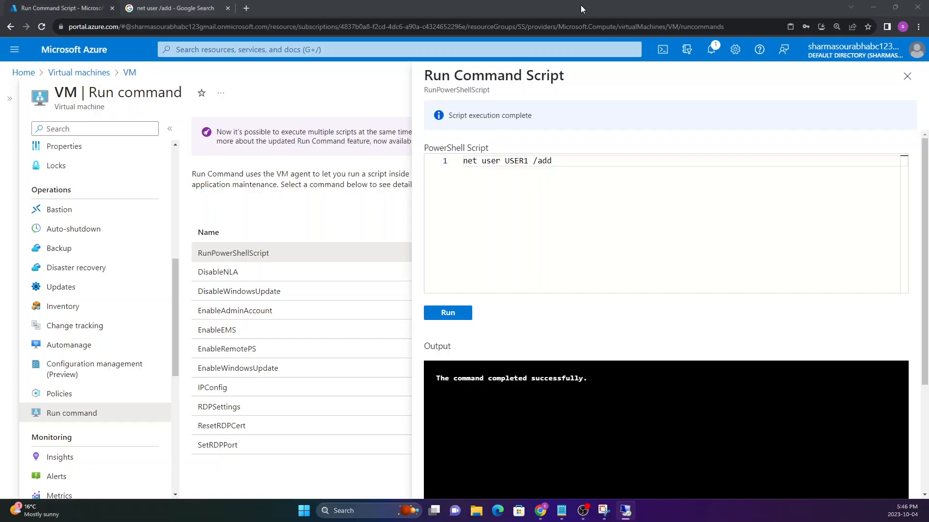
{"action": "left_click", "coordinate": [444, 162]}
{"action": "key", "text": "BackSpace"}
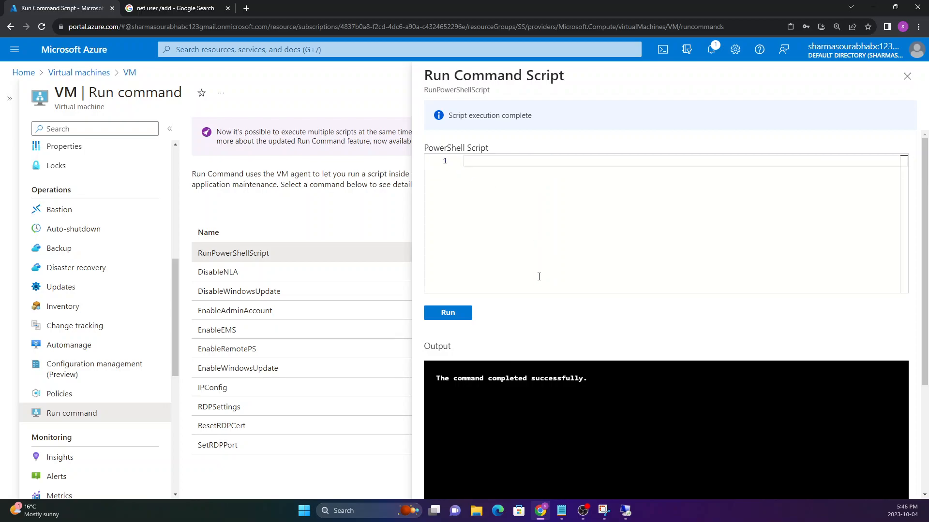
Switch to IIS.ps1 in Notepad and copy the lines "import-module servermanager" and "add-windowsfeature web-server -includeallsubfeature"
{"action": "left_click", "coordinate": [561, 511]}
{"action": "left_click", "coordinate": [401, 175]}
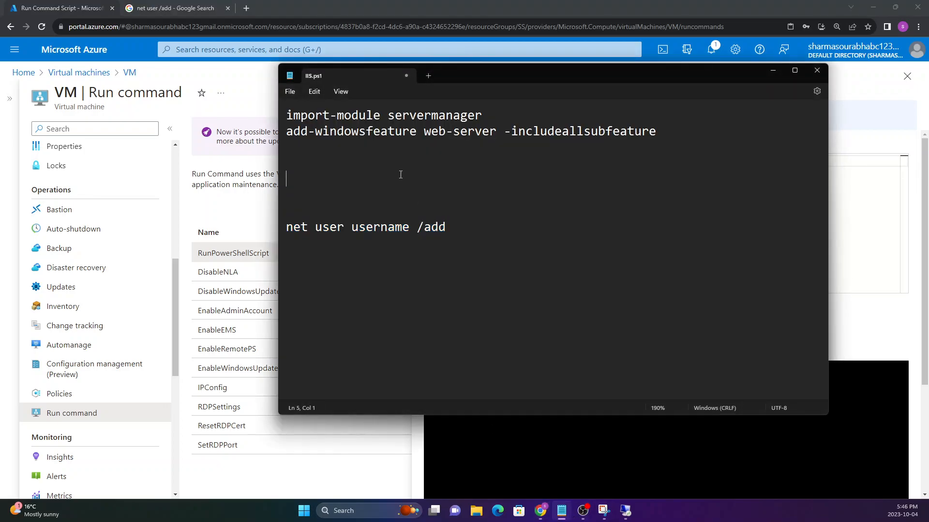
{"action": "left_click_drag", "start_coordinate": [287, 115], "coordinate": [657, 137]}
{"action": "key", "text": "ctrl+c"}
{"action": "right_click", "coordinate": [648, 132]}
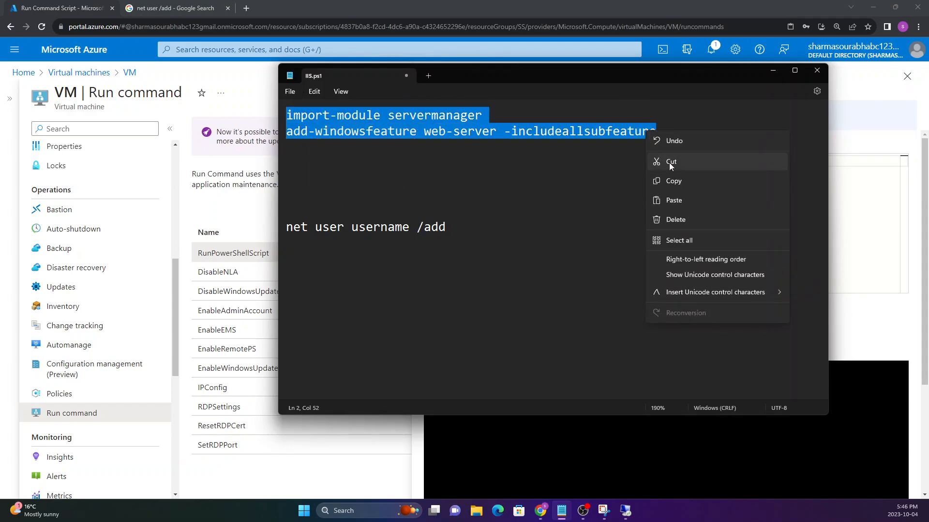
{"action": "left_click", "coordinate": [672, 180]}
Return to the Azure portal, paste the two copied IIS installation lines into the empty PowerShell script and run it on the VM
{"action": "key", "text": "alt+Tab"}
{"action": "left_click", "coordinate": [679, 156]}
{"action": "key", "text": "ctrl+v"}
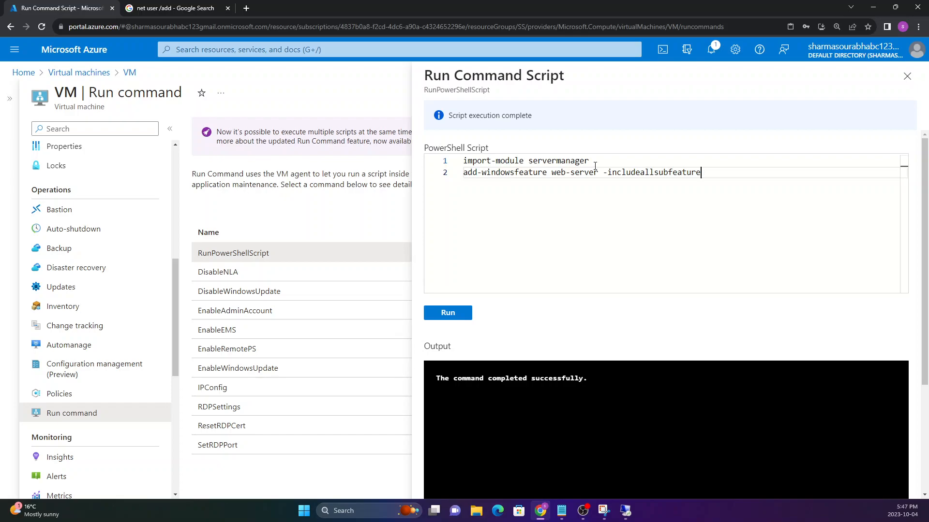
{"action": "left_click_drag", "start_coordinate": [591, 160], "coordinate": [463, 161]}
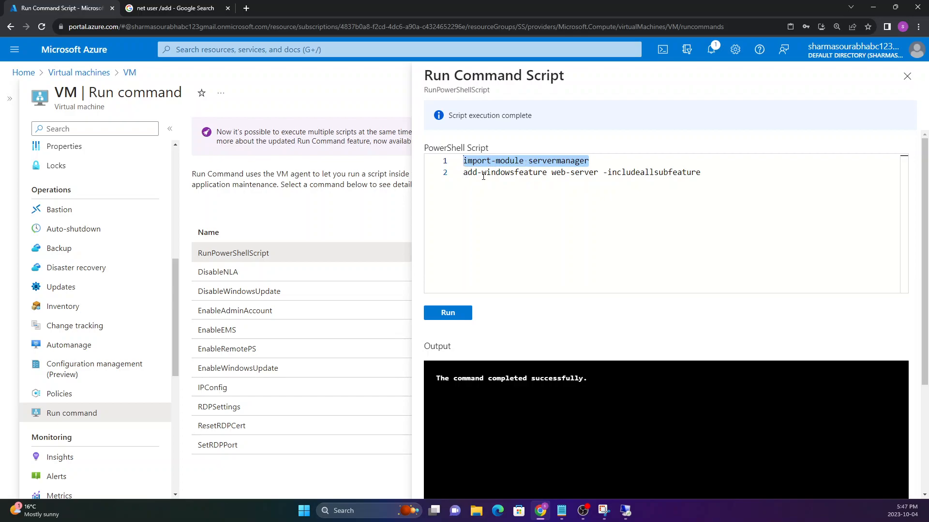
{"action": "left_click_drag", "start_coordinate": [465, 173], "coordinate": [596, 175]}
{"action": "left_click", "coordinate": [580, 193]}
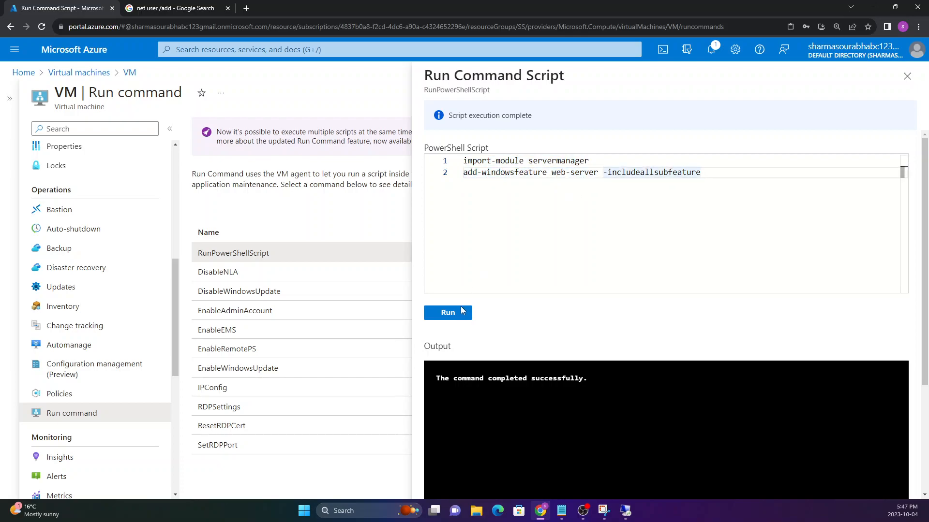
{"action": "left_click", "coordinate": [455, 316]}
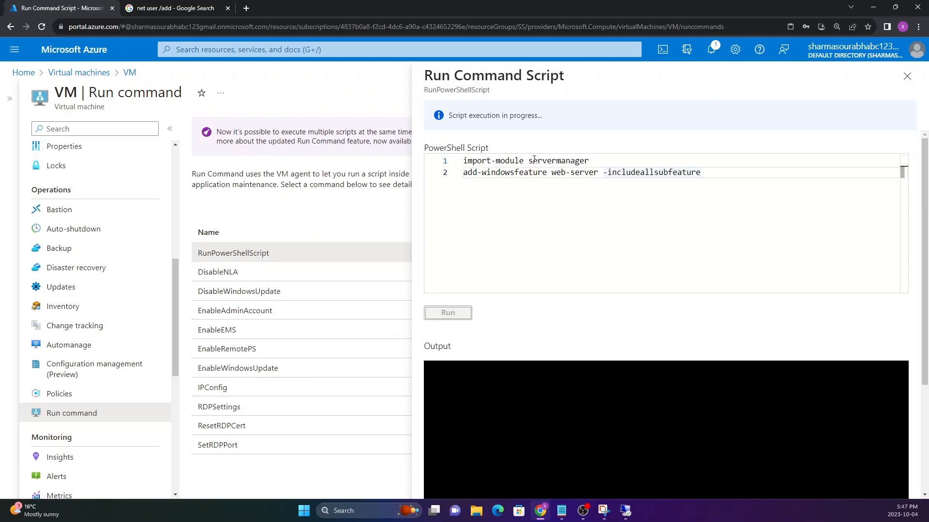
{"action": "left_click_drag", "start_coordinate": [528, 161], "coordinate": [586, 163]}
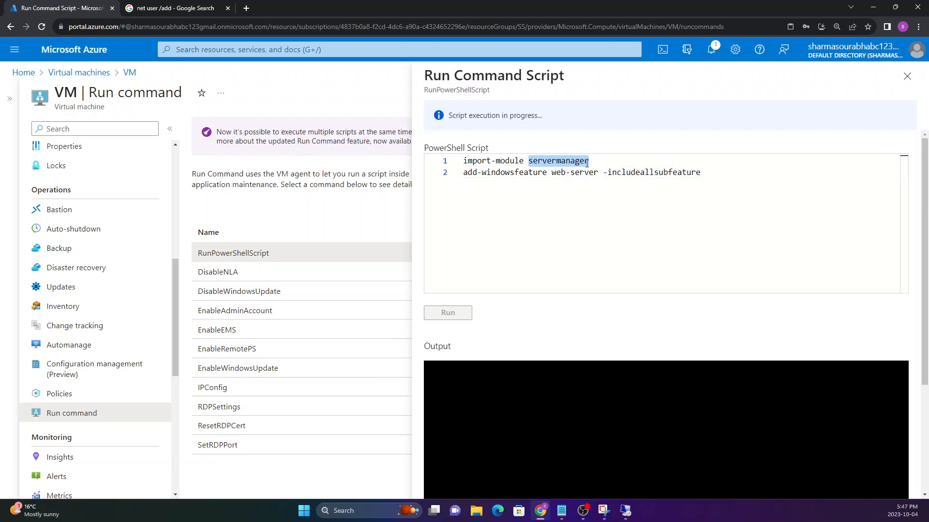
{"action": "left_click_drag", "start_coordinate": [464, 172], "coordinate": [701, 173]}
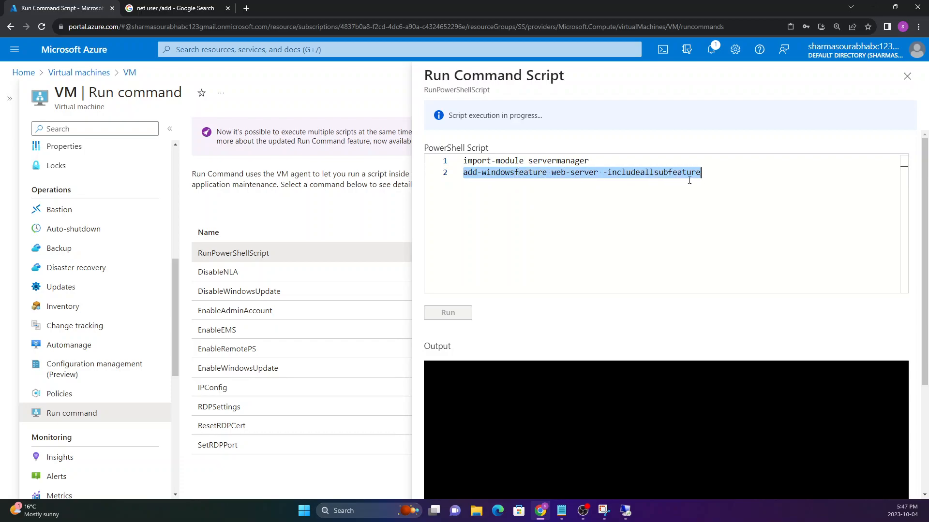
{"action": "left_click", "coordinate": [541, 185]}
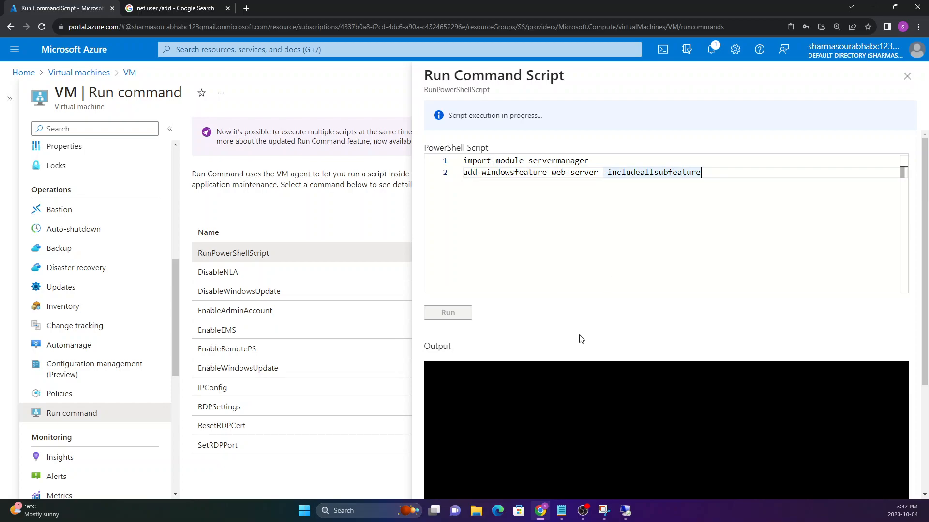
Switch to the Remote Desktop session, check Server Manager's list of tools for IIS, and minimize the session to return to the portal
{"action": "left_click", "coordinate": [631, 511]}
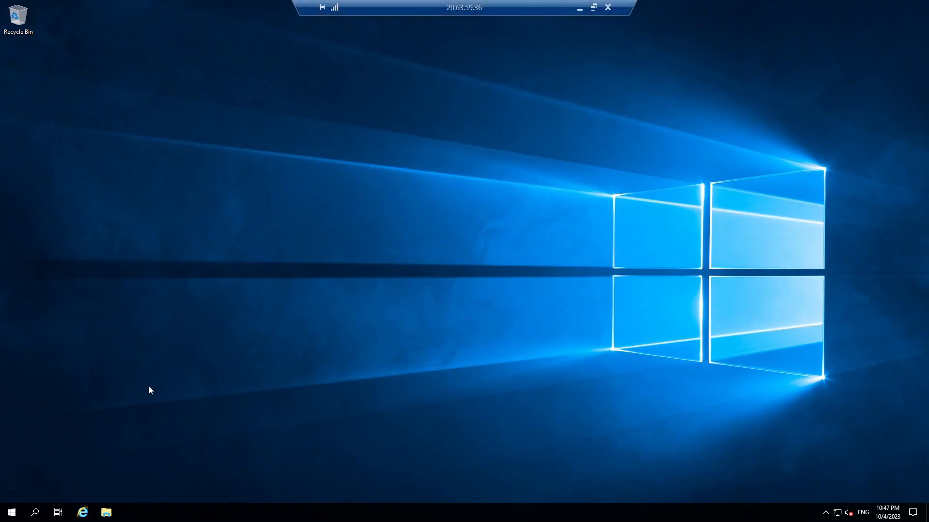
{"action": "left_click", "coordinate": [13, 514]}
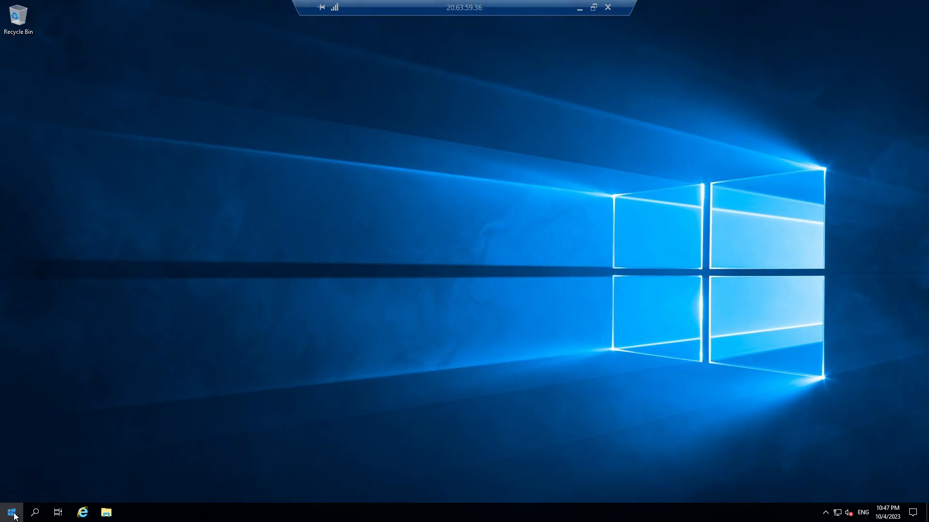
{"action": "left_click", "coordinate": [184, 230]}
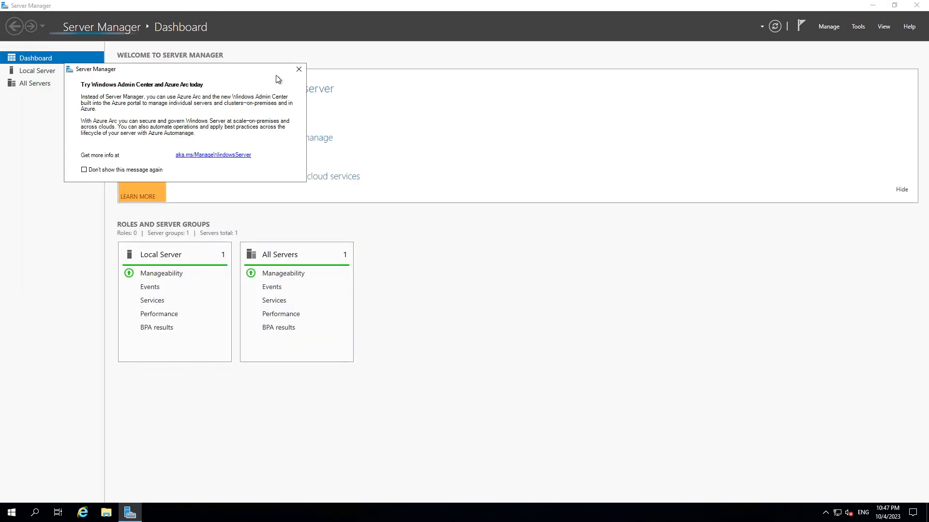
{"action": "left_click", "coordinate": [296, 70]}
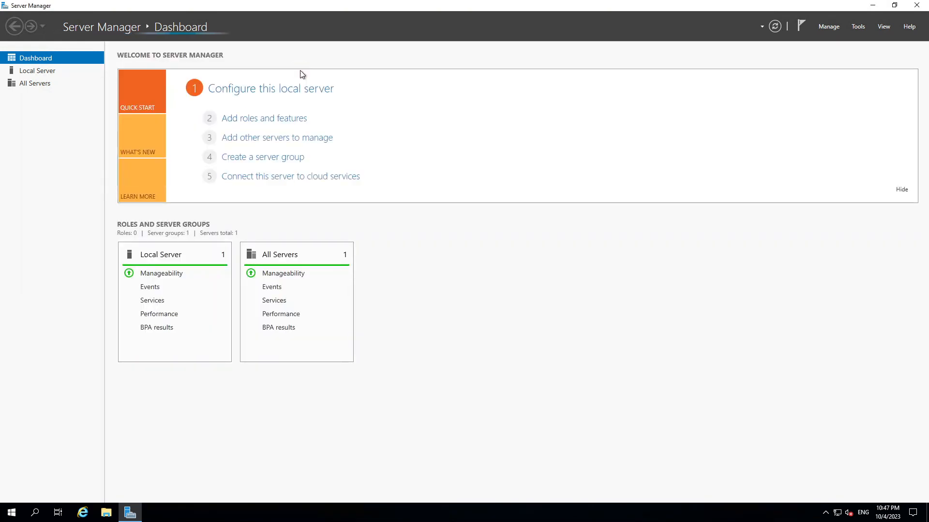
{"action": "left_click", "coordinate": [856, 27]}
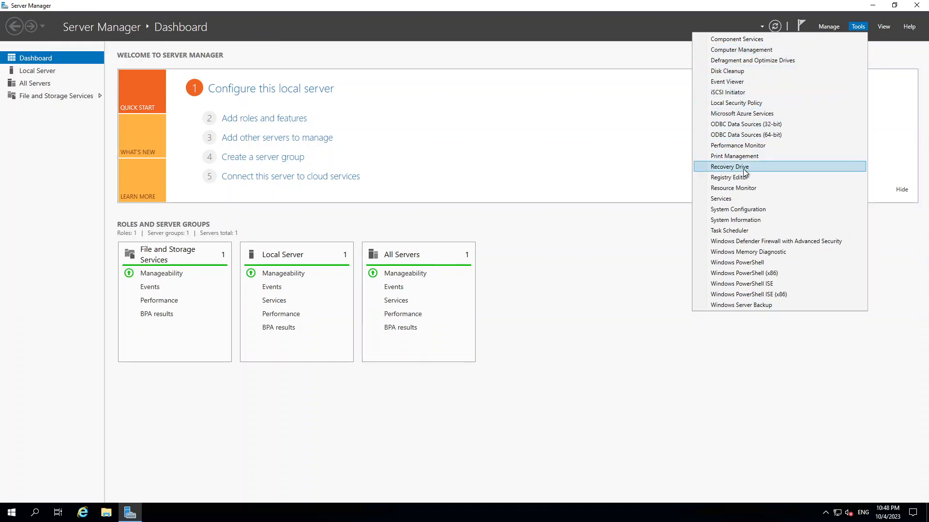
{"action": "left_click", "coordinate": [621, 256]}
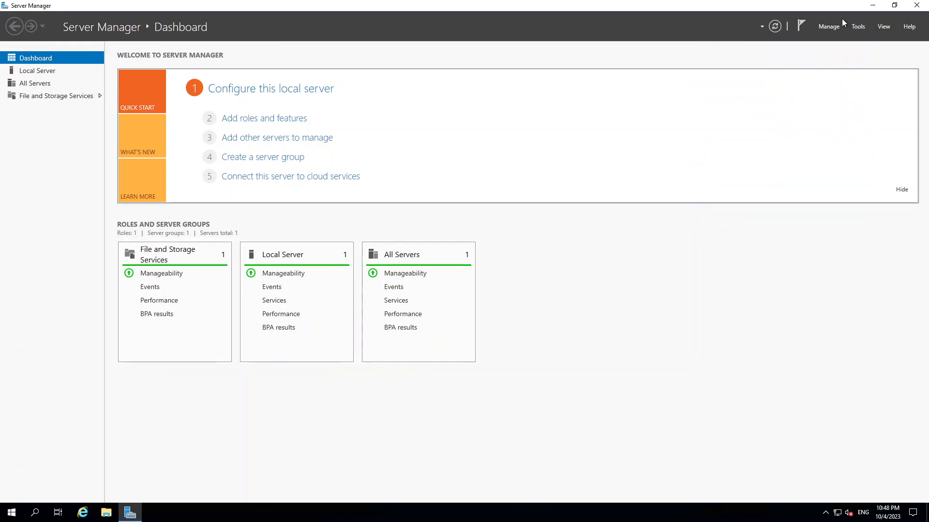
{"action": "left_click", "coordinate": [869, 5]}
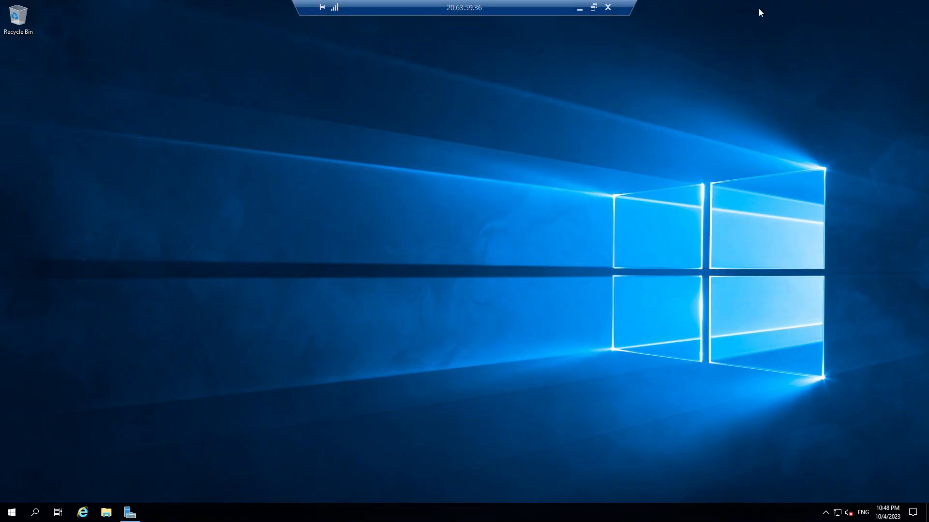
{"action": "left_click", "coordinate": [580, 5]}
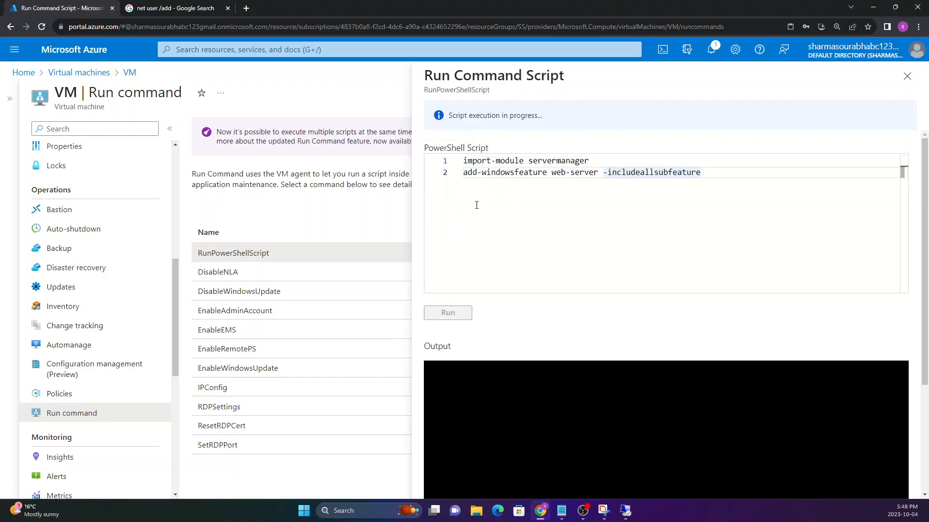
Check the script execution status, close the script pane and inspect the VM's status on its Overview page
{"action": "left_click_drag", "start_coordinate": [444, 115], "coordinate": [547, 117]}
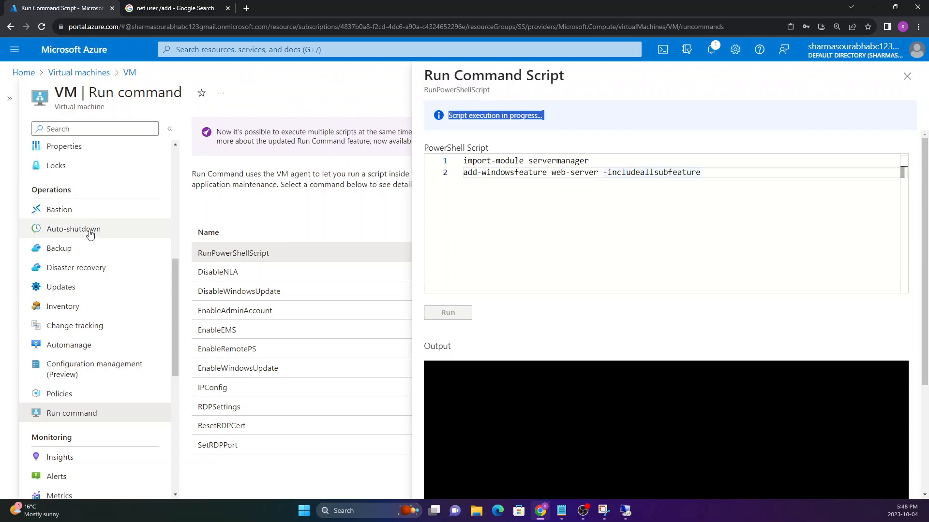
{"action": "scroll", "coordinate": [89, 234], "scroll_direction": "up", "scroll_amount": 7}
{"action": "scroll", "coordinate": [63, 186], "scroll_direction": "down", "scroll_amount": 3}
{"action": "scroll", "coordinate": [63, 186], "scroll_direction": "down", "scroll_amount": 4}
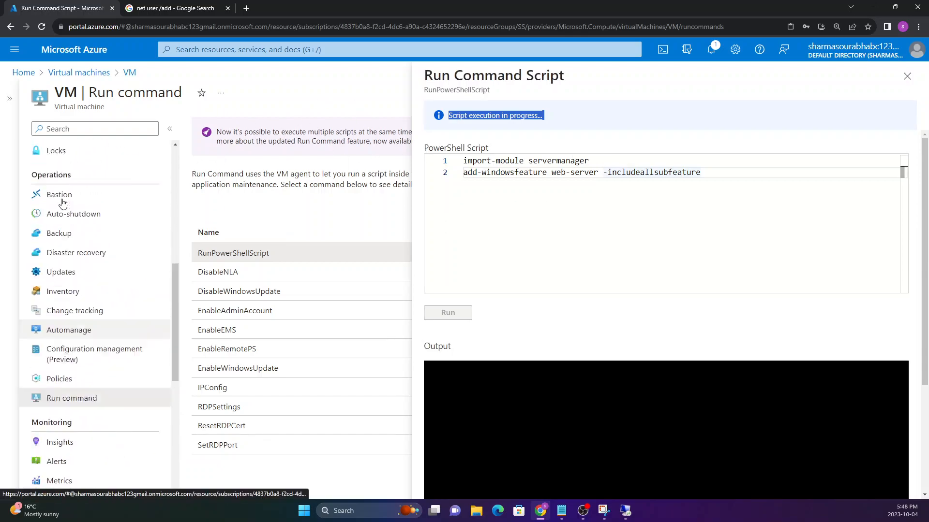
{"action": "scroll", "coordinate": [62, 186], "scroll_direction": "up", "scroll_amount": 8}
{"action": "left_click", "coordinate": [907, 77]}
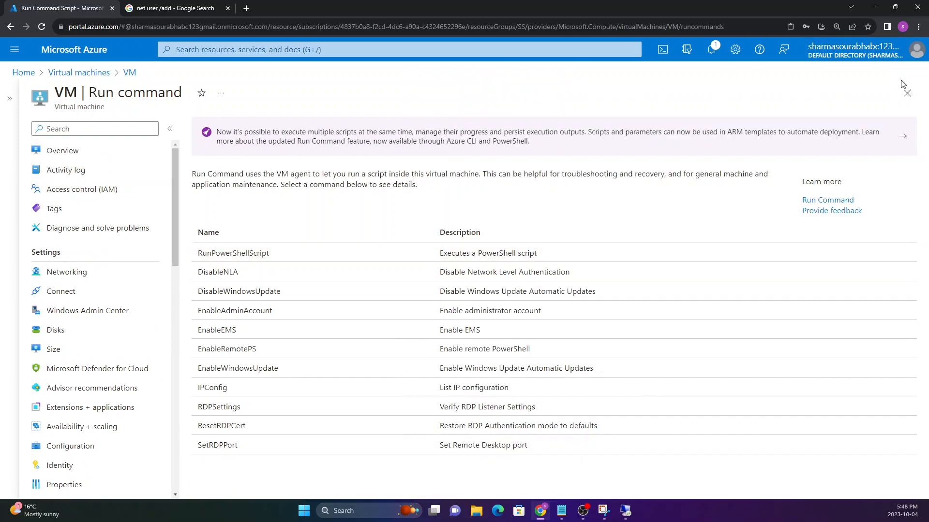
{"action": "left_click", "coordinate": [55, 150]}
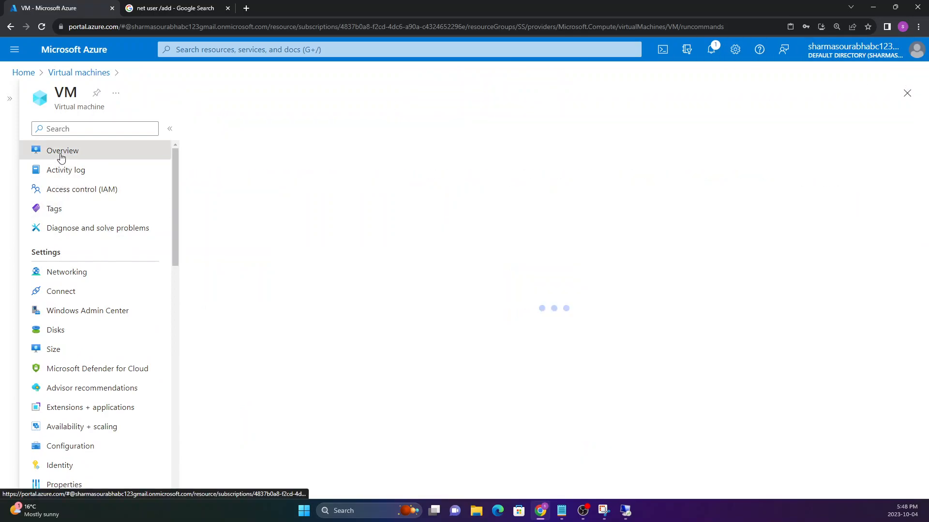
{"action": "left_click_drag", "start_coordinate": [296, 199], "coordinate": [322, 196]}
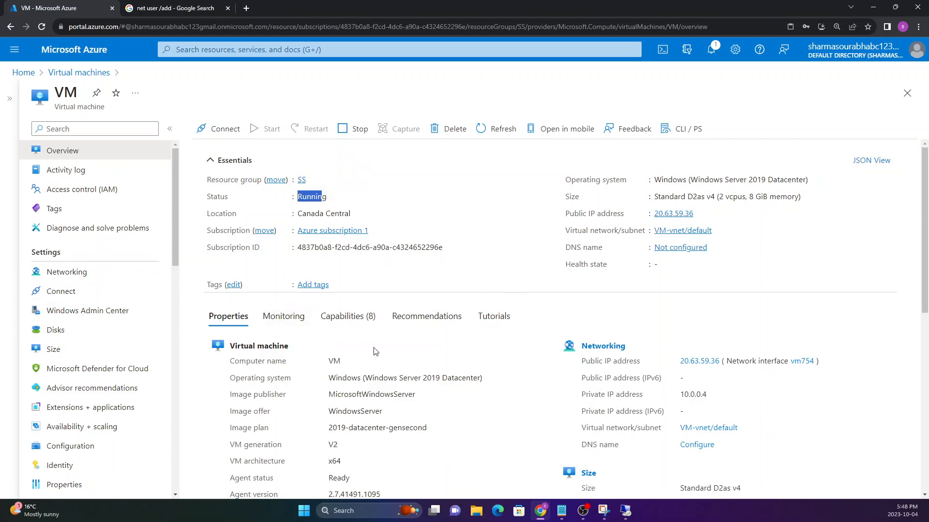
Reopen RunPowerShellScript from the VM's Run command page and check the script's execution status
{"action": "scroll", "coordinate": [95, 341], "scroll_direction": "down", "scroll_amount": 5}
{"action": "scroll", "coordinate": [95, 341], "scroll_direction": "down", "scroll_amount": 2}
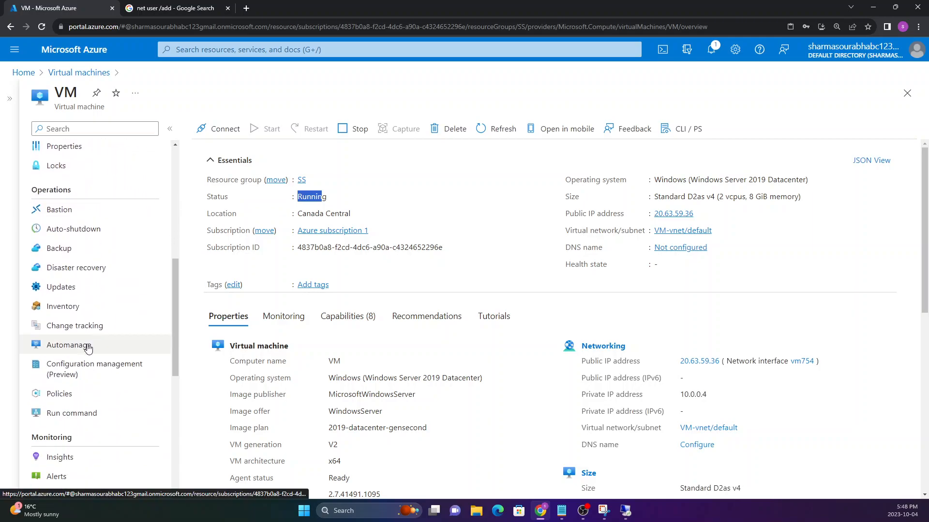
{"action": "left_click", "coordinate": [72, 413]}
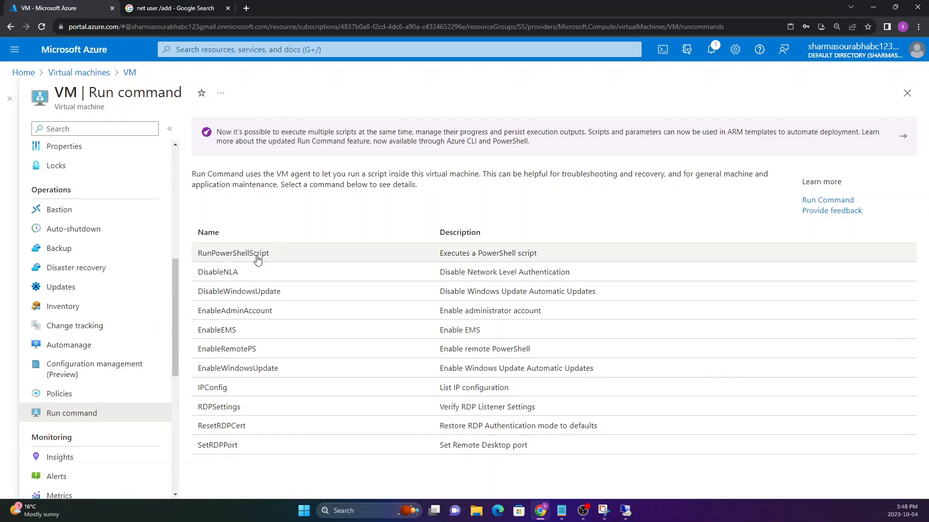
{"action": "left_click", "coordinate": [256, 258]}
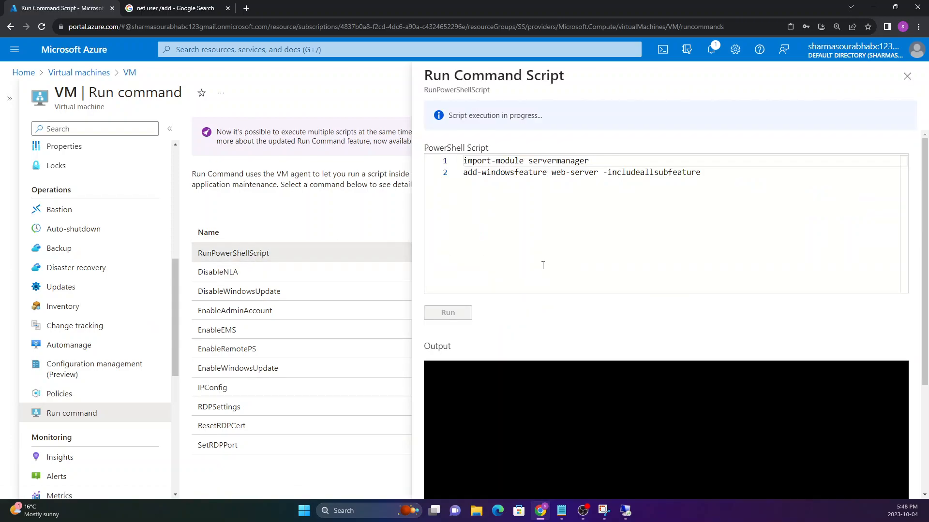
{"action": "mouse_move", "coordinate": [447, 115]}
{"action": "left_mouse_down"}
{"action": "mouse_move", "coordinate": [549, 117]}
{"action": "mouse_move", "coordinate": [457, 117]}
{"action": "left_mouse_up"}
{"action": "left_click", "coordinate": [555, 111]}
{"action": "left_click", "coordinate": [450, 122]}
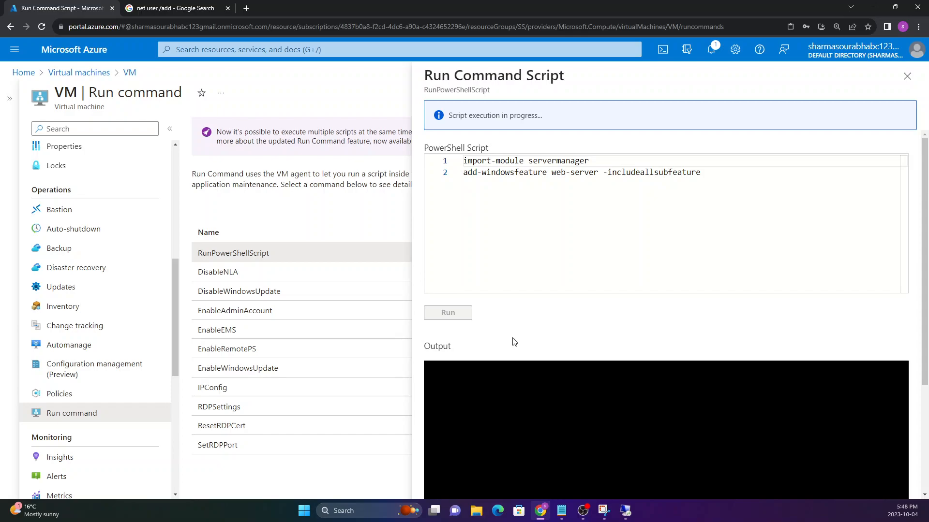
Check the Remote Desktop session and the script's Output area while waiting for the IIS installation
{"action": "left_click", "coordinate": [626, 508]}
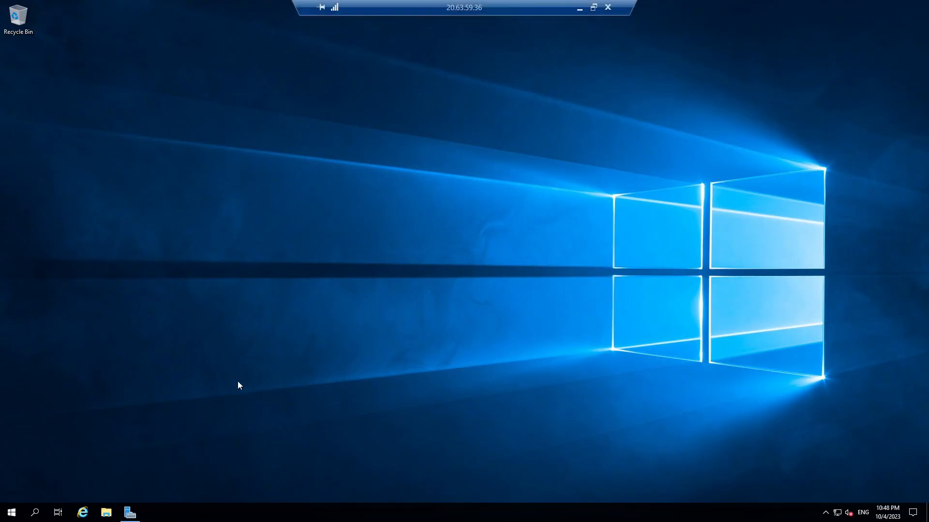
{"action": "left_click", "coordinate": [578, 9]}
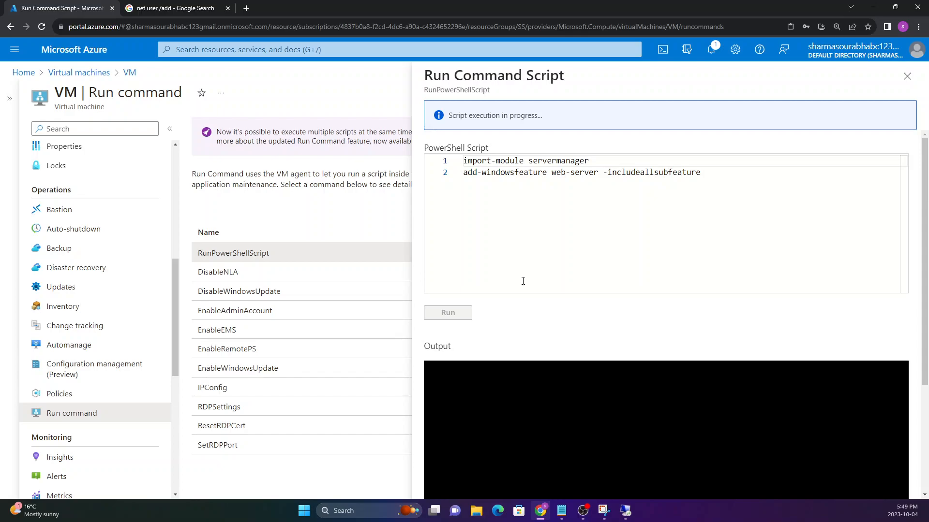
{"action": "scroll", "coordinate": [539, 329], "scroll_direction": "down", "scroll_amount": 3}
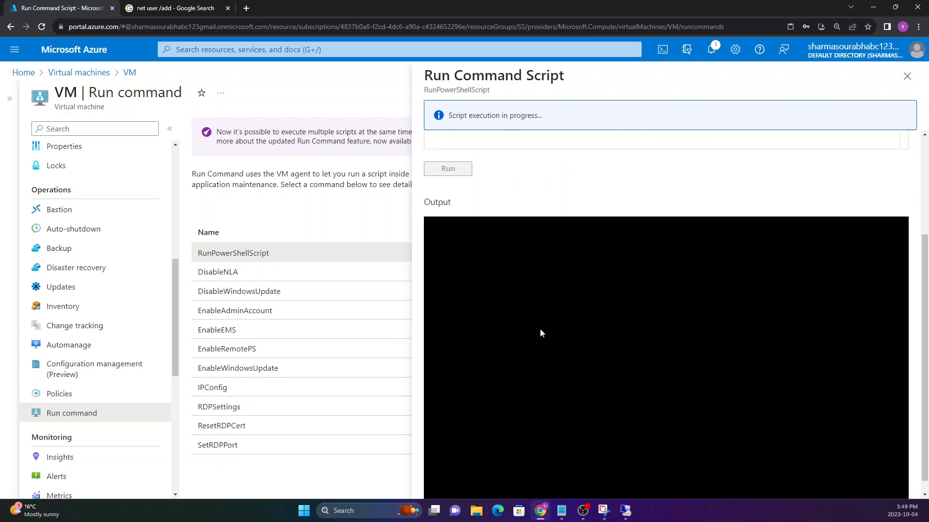
{"action": "scroll", "coordinate": [540, 332], "scroll_direction": "up", "scroll_amount": 3}
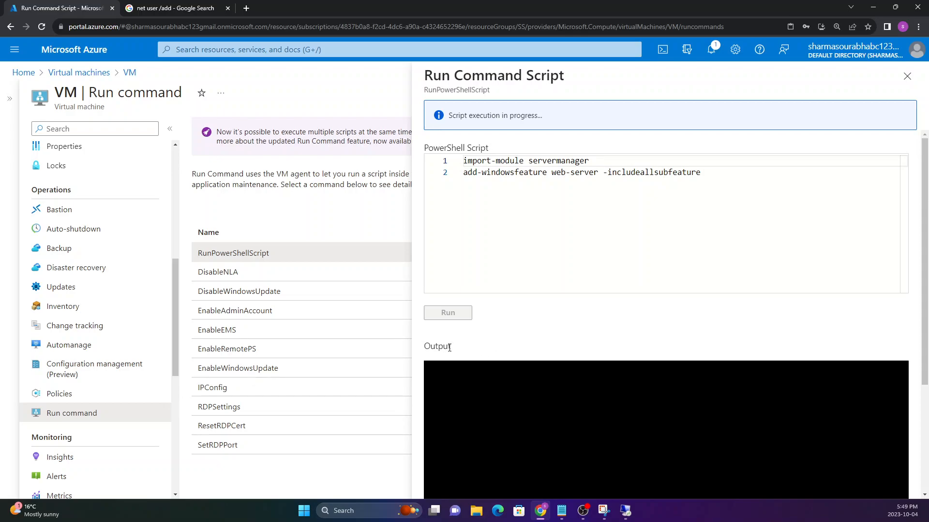
{"action": "left_click_drag", "start_coordinate": [451, 347], "coordinate": [430, 346]}
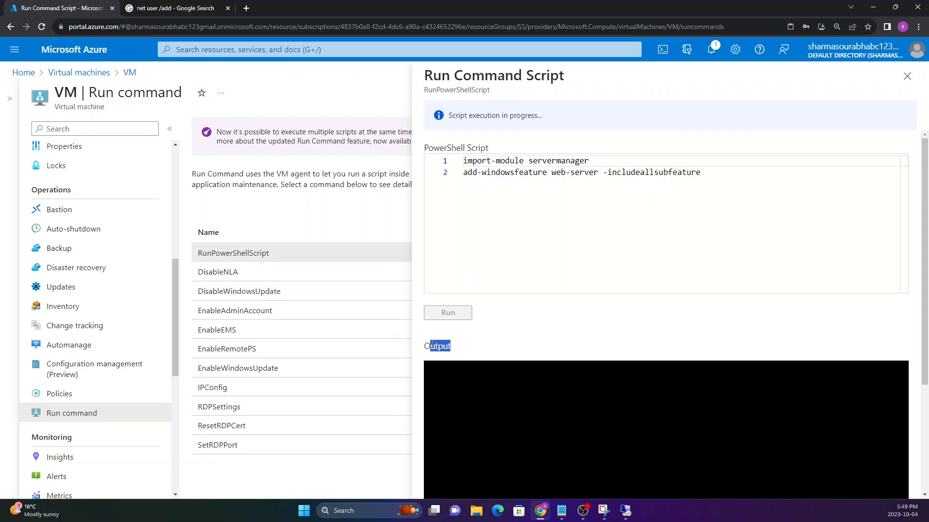
{"action": "left_click", "coordinate": [491, 346]}
{"action": "left_click", "coordinate": [632, 509]}
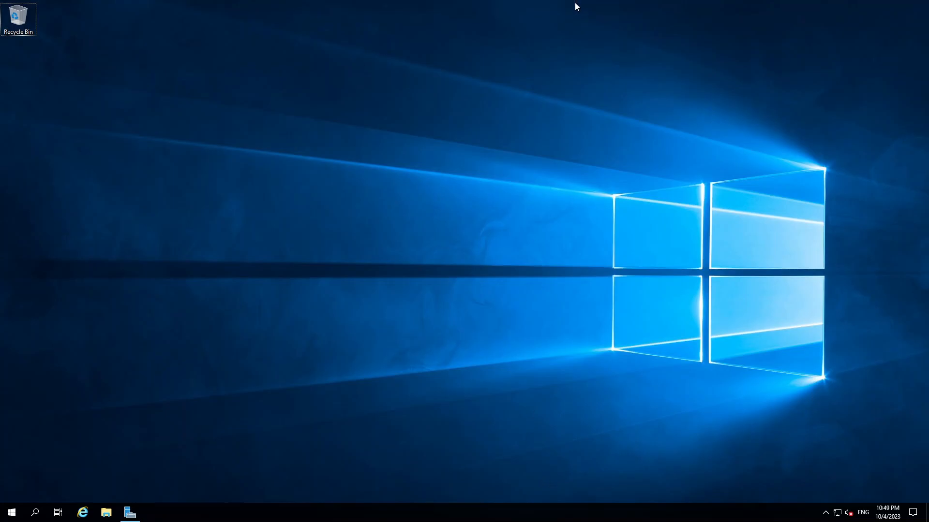
{"action": "left_click", "coordinate": [587, 6]}
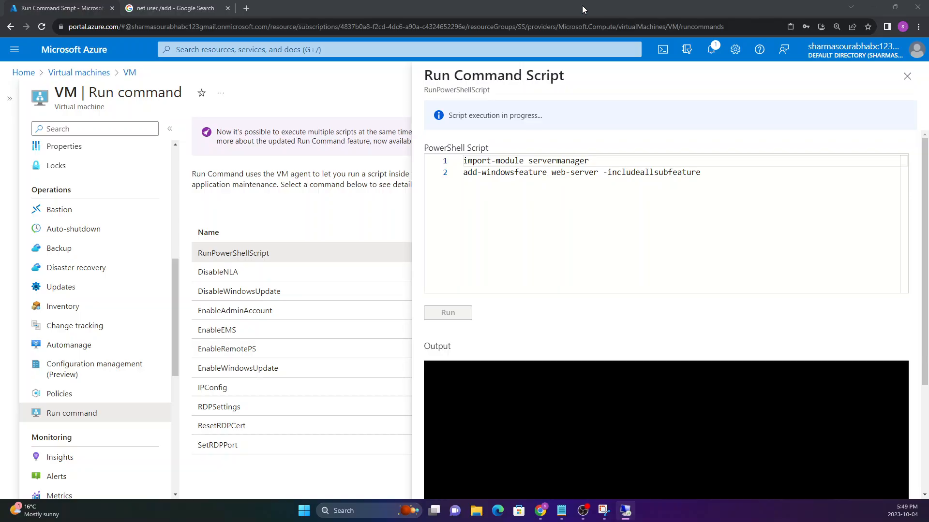
Reload the VM's Run command page in the browser
{"action": "left_click", "coordinate": [585, 181]}
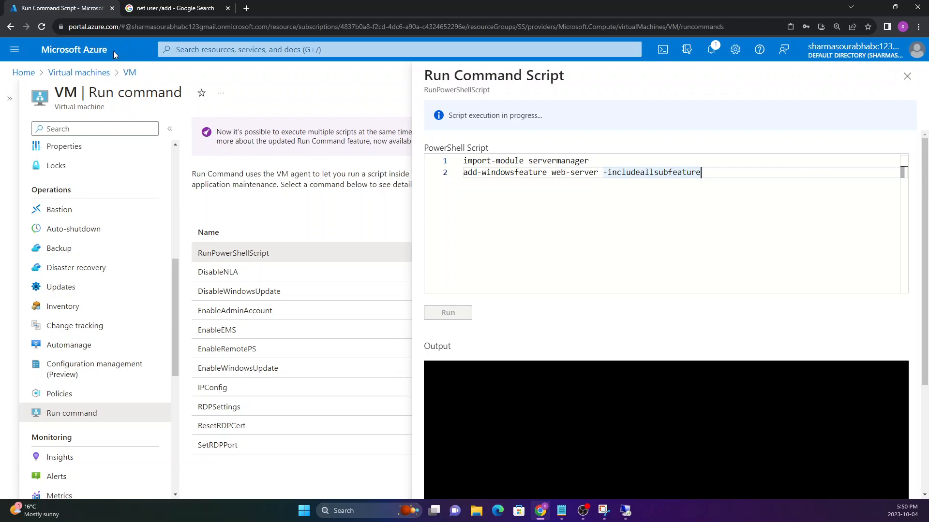
{"action": "left_click", "coordinate": [42, 27]}
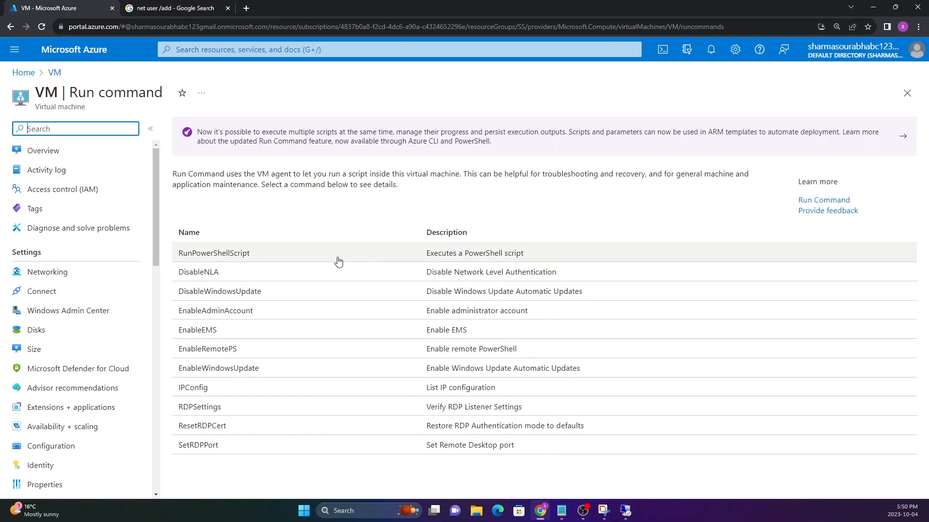
Open RunPowerShellScript in the portal and check Server Manager's tools list in the Remote Desktop session for IIS
{"action": "left_click", "coordinate": [338, 261]}
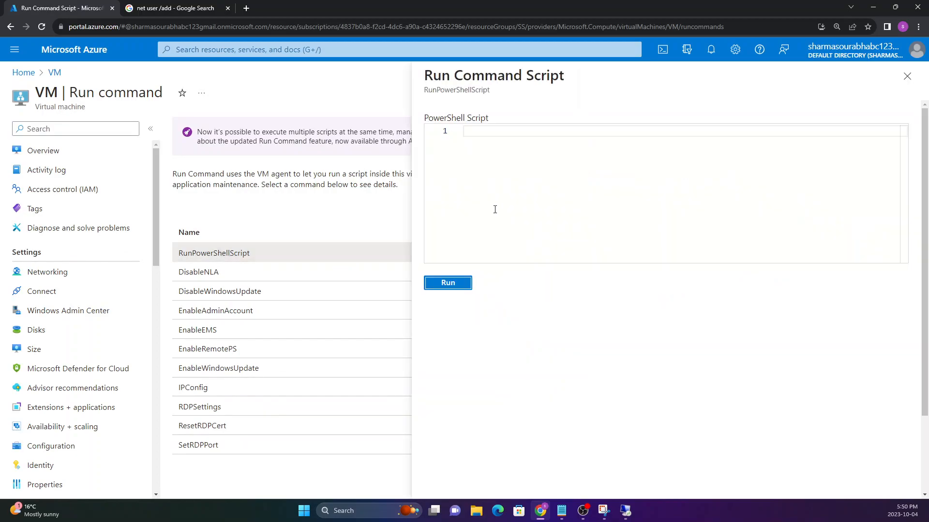
{"action": "left_click", "coordinate": [629, 512]}
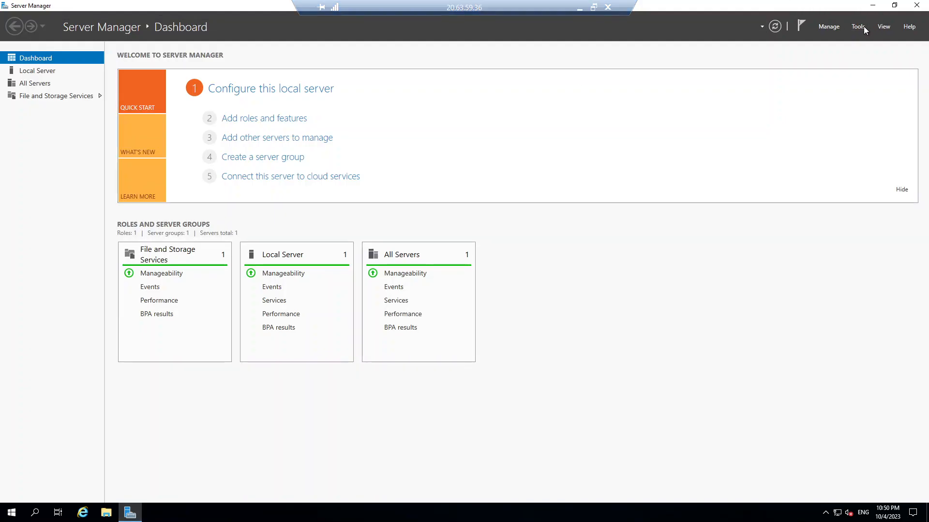
{"action": "left_click", "coordinate": [861, 26]}
{"action": "mouse_move", "coordinate": [539, 4]}
{"action": "left_click", "coordinate": [578, 7]}
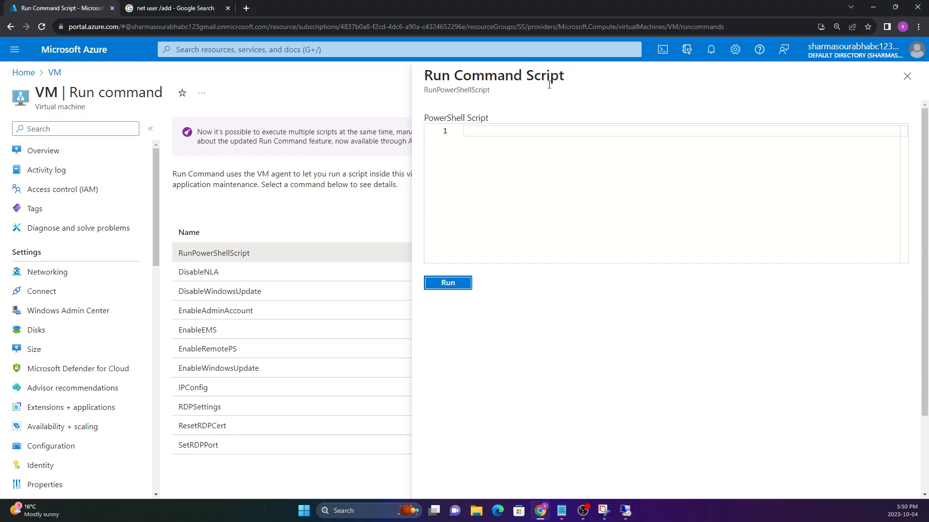
Close the Run Command Script pane and reopen RunPowerShellScript from the VM's command list to review it
{"action": "left_click", "coordinate": [907, 76]}
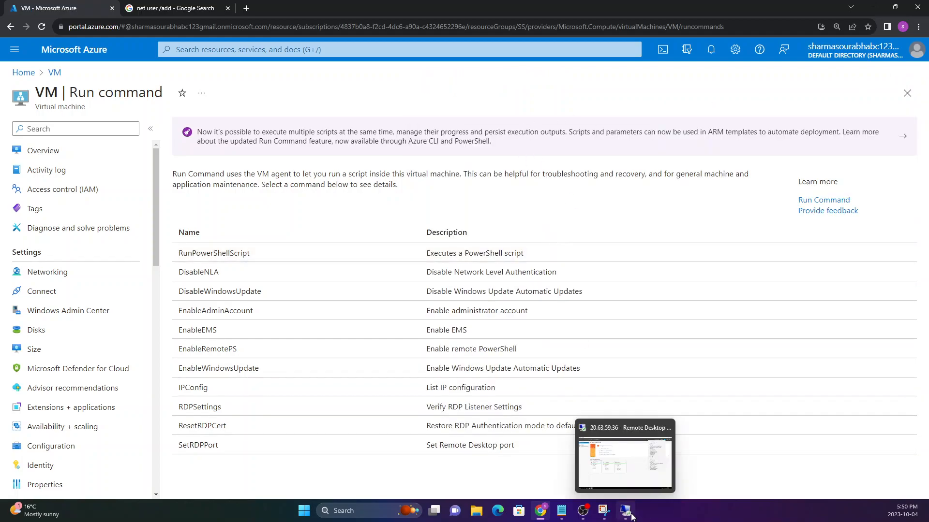
{"action": "left_click", "coordinate": [279, 262]}
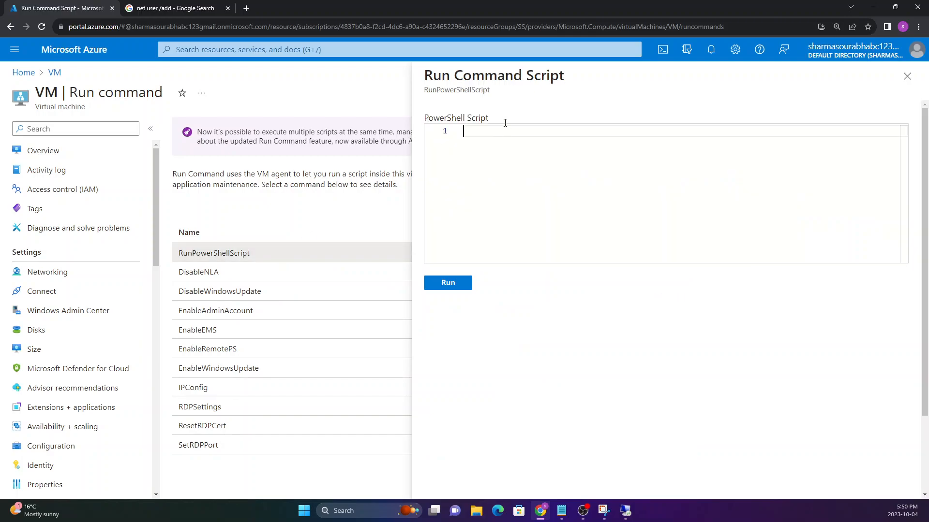
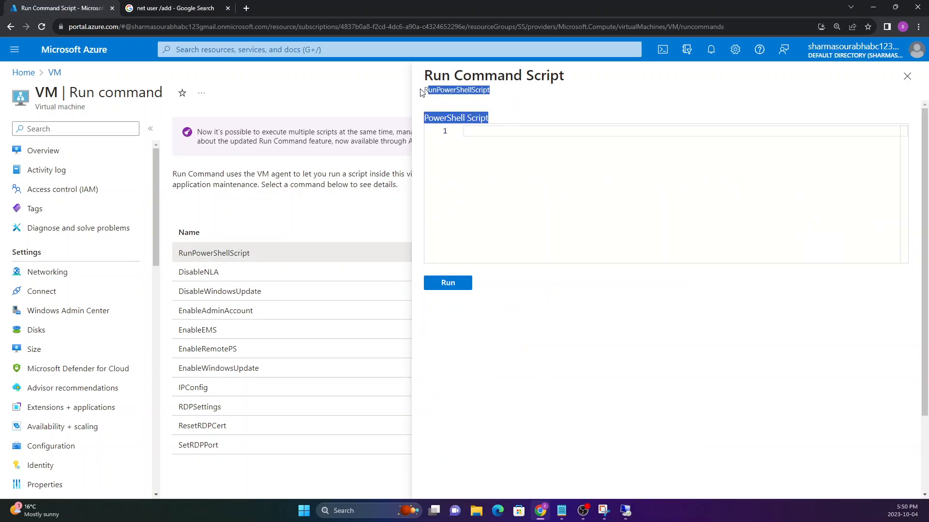
{"action": "left_click_drag", "start_coordinate": [424, 91], "coordinate": [504, 99]}
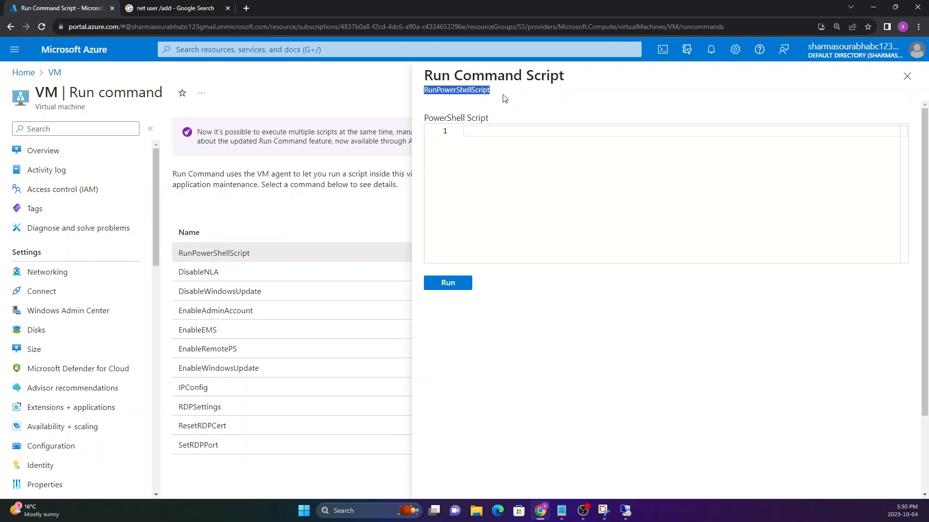
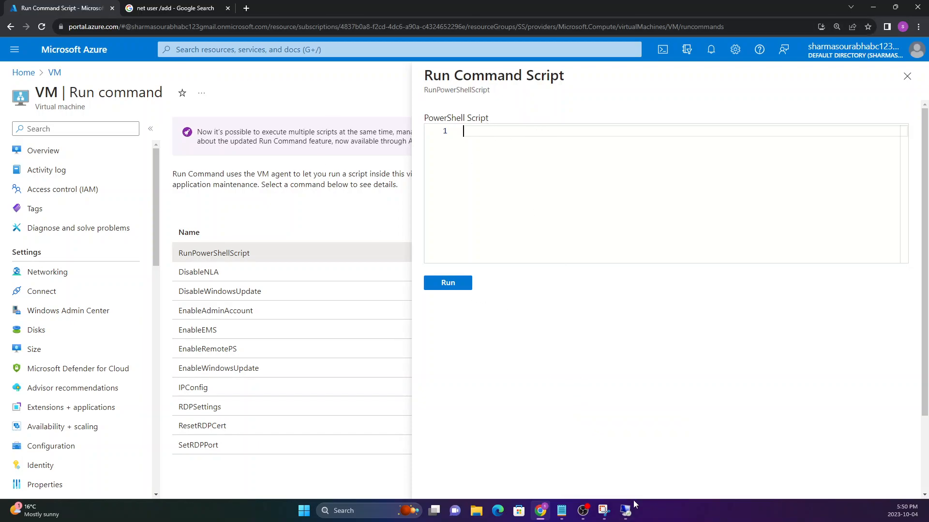
Inspect the IIS Manager entries among Server Manager's tools in the Remote Desktop session and return to the VM's Run command list
{"action": "left_click", "coordinate": [625, 513]}
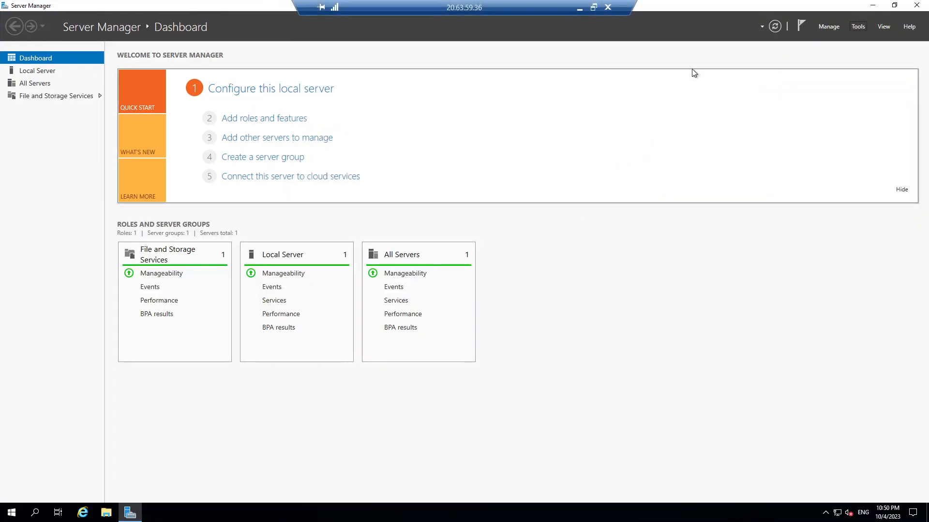
{"action": "left_click", "coordinate": [854, 26]}
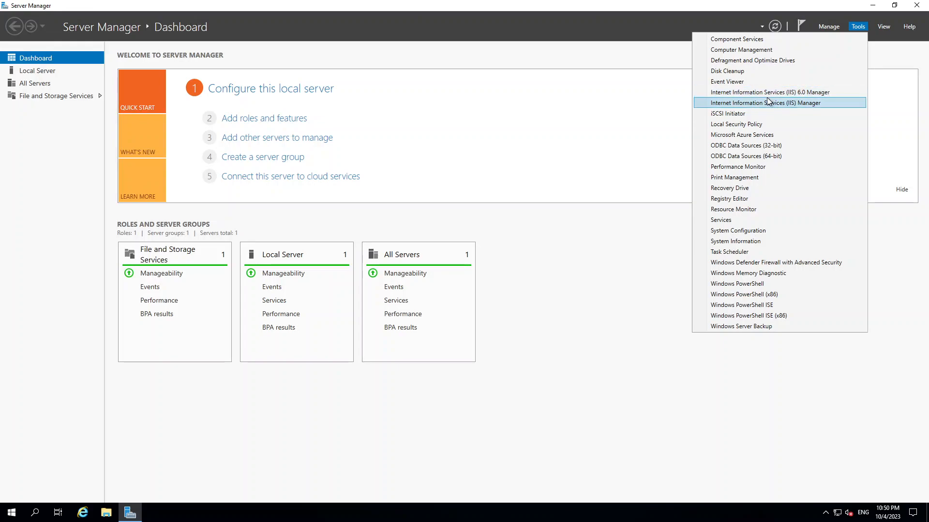
{"action": "left_click", "coordinate": [667, 235]}
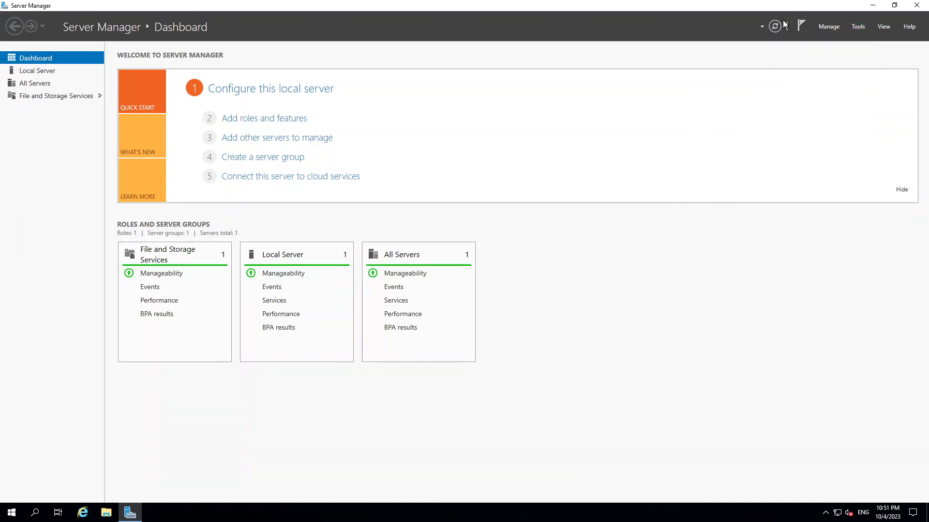
{"action": "left_click", "coordinate": [873, 5]}
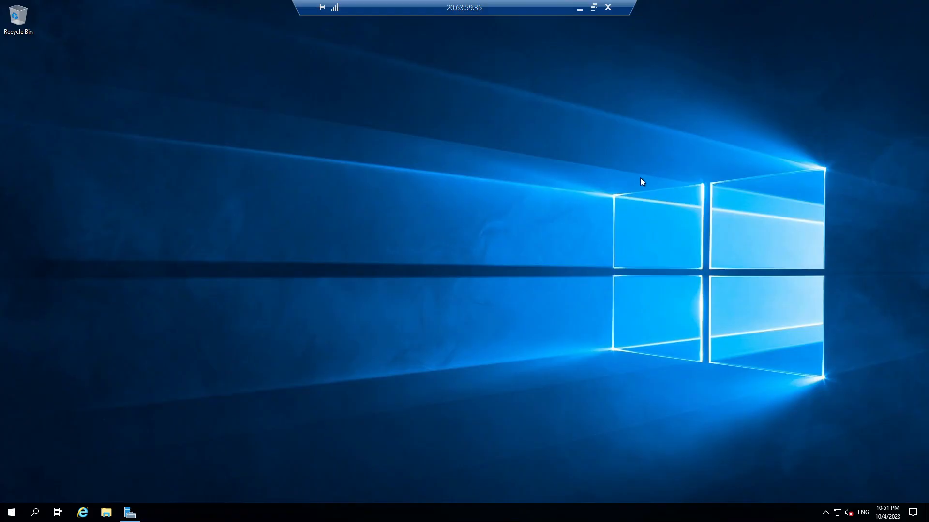
{"action": "left_click", "coordinate": [579, 9]}
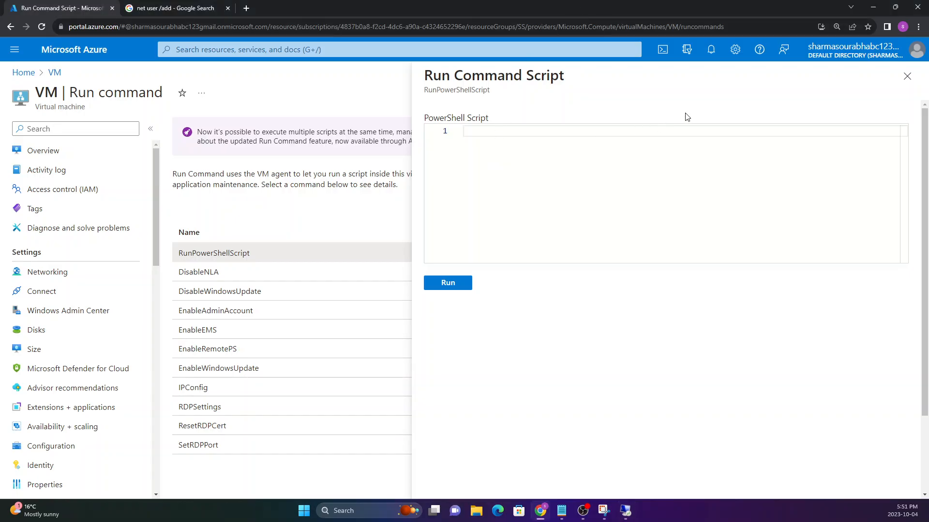
{"action": "left_click", "coordinate": [907, 77]}
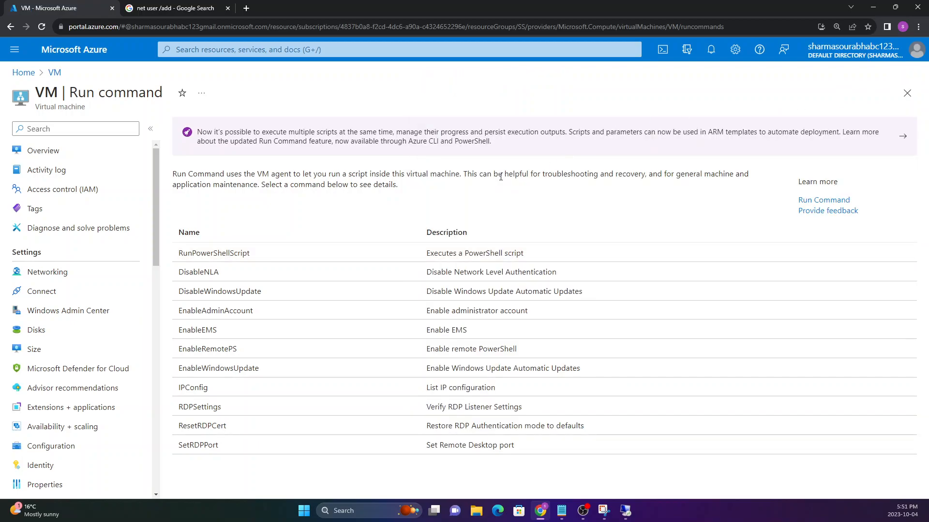